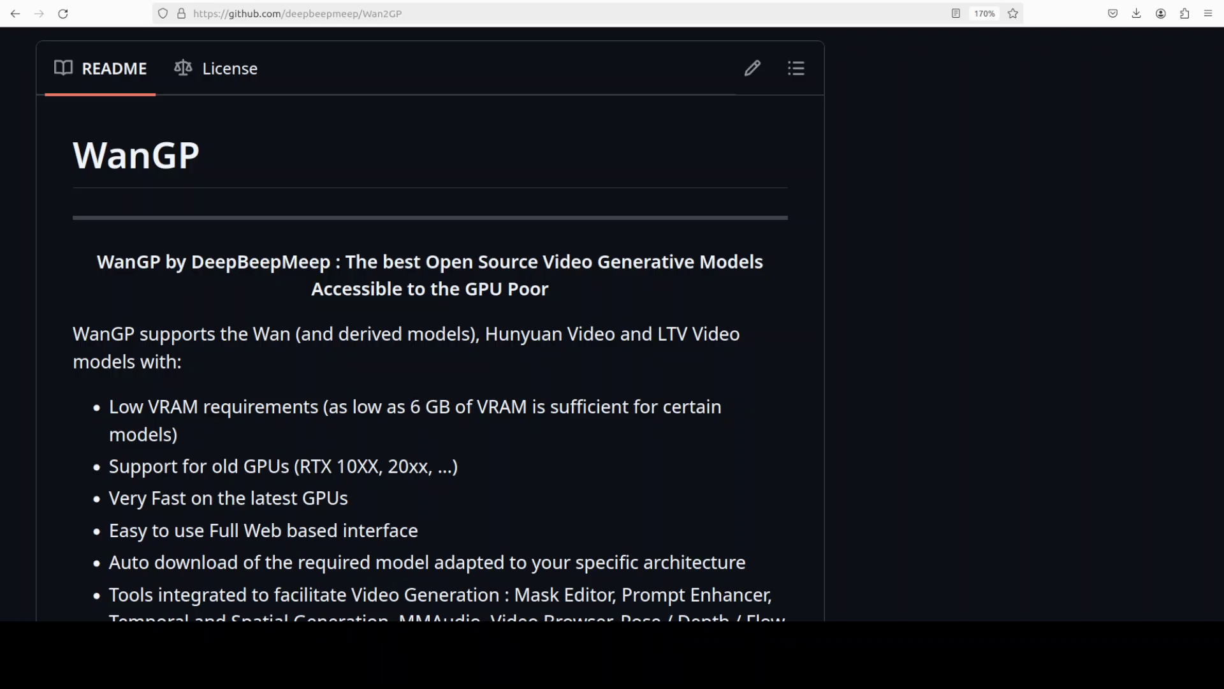
# - Bring up the terminal showing the Ubuntu 22.04.4 LTS (Jammy Jellyfish) release information
pyautogui.hotkey('ctrl', 'Tab')
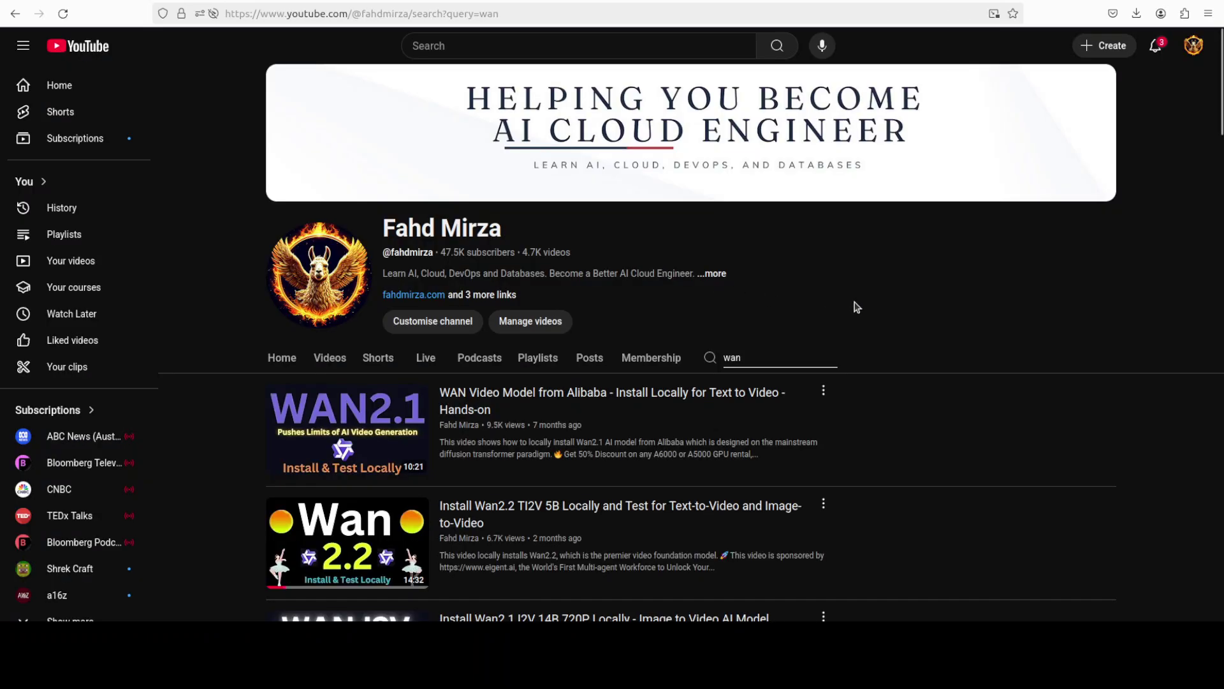
pyautogui.hotkey('ctrl', 'Tab')
# - Run nvidia-smi in the terminal to check the GPU status
pyautogui.click(6, 130)
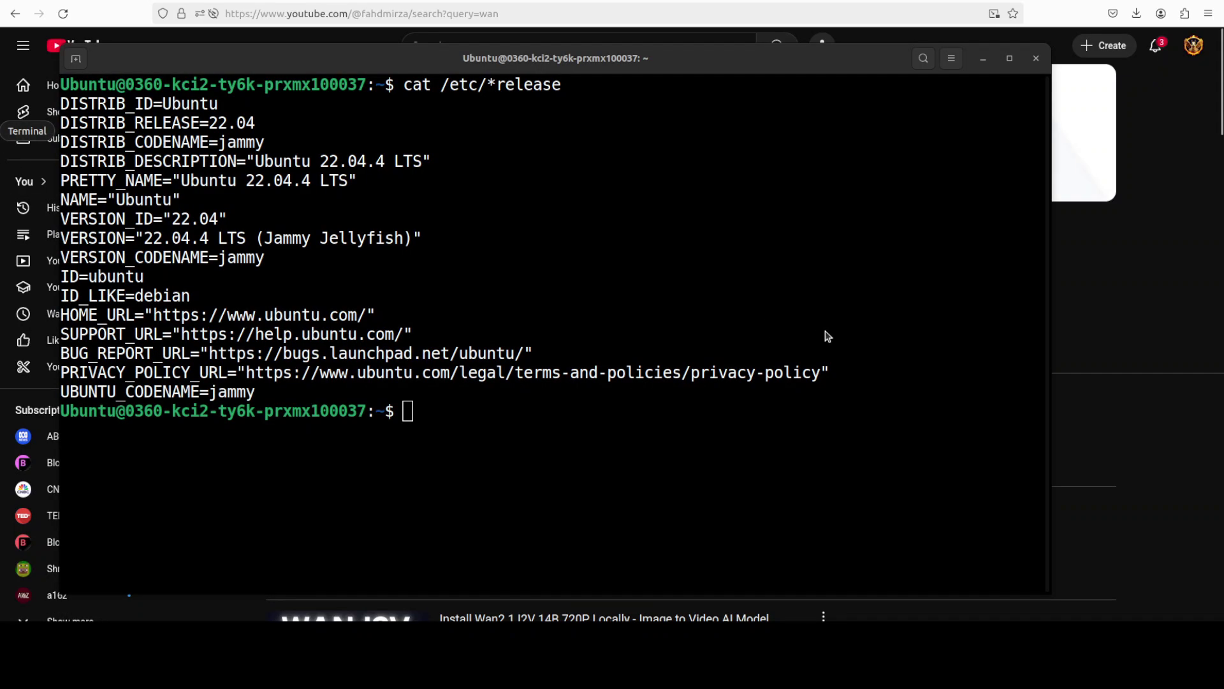
pyautogui.write('nvidia-smi')
pyautogui.press('Return')
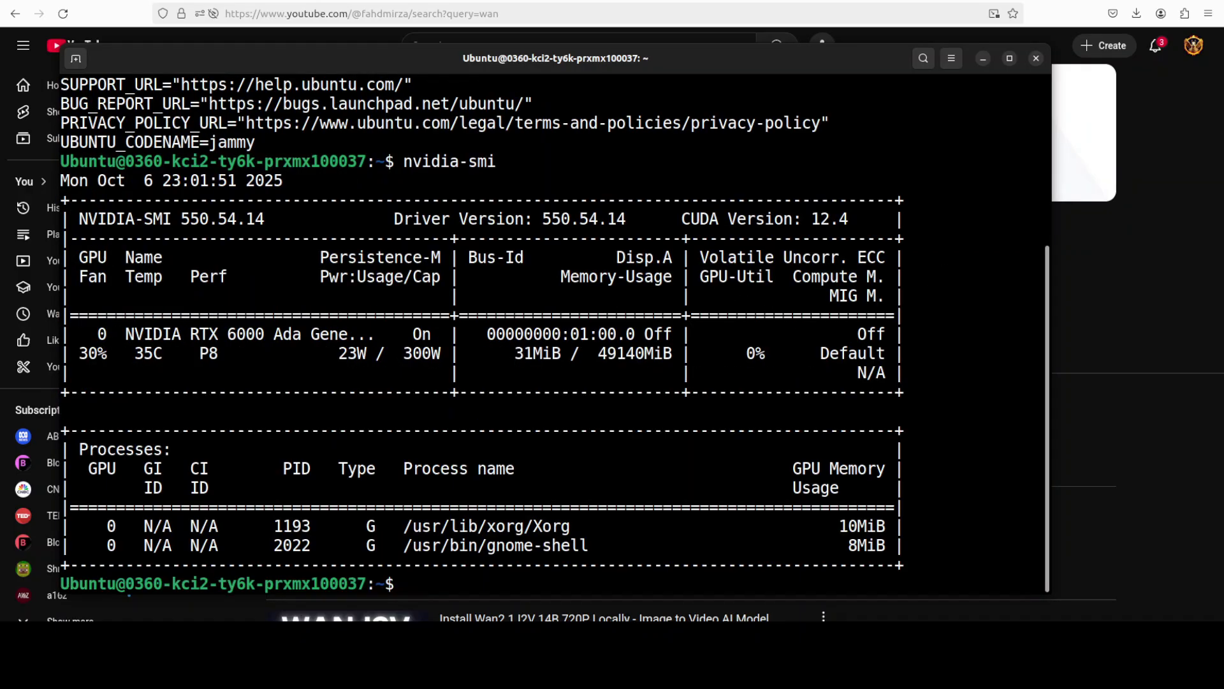
# - Paste and run the command creating and activating the Python 3.11 conda environment 'ai'
pyautogui.rightClick(565, 386)
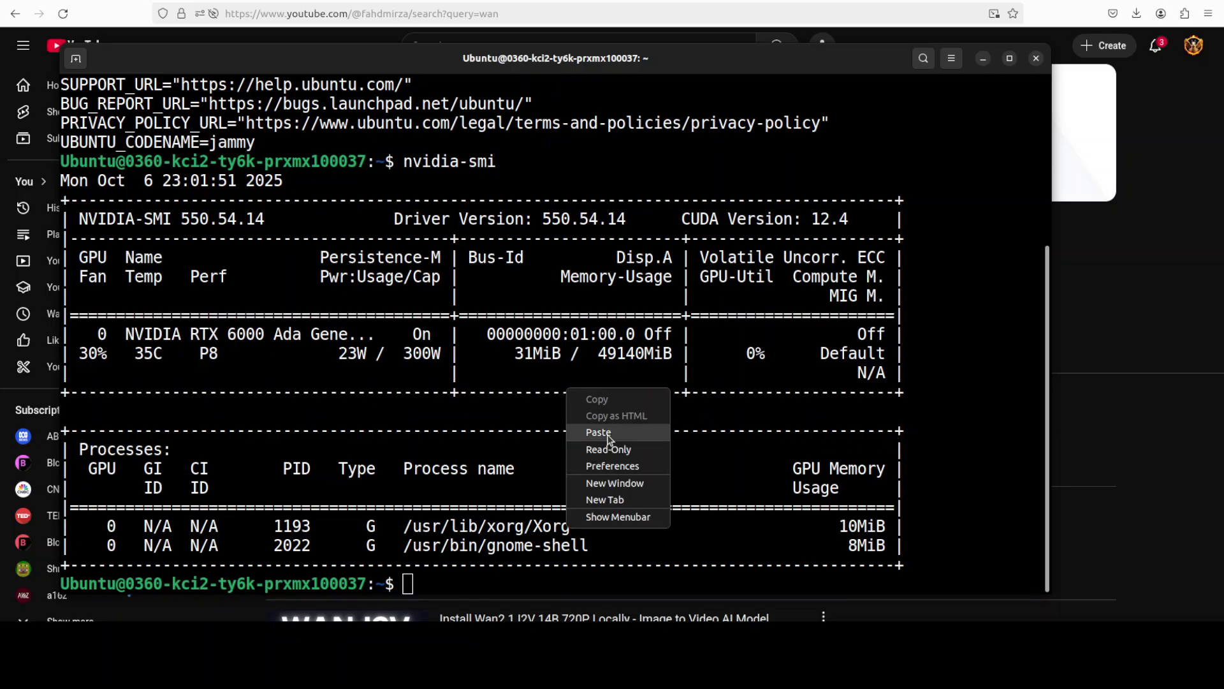
pyautogui.click(608, 433)
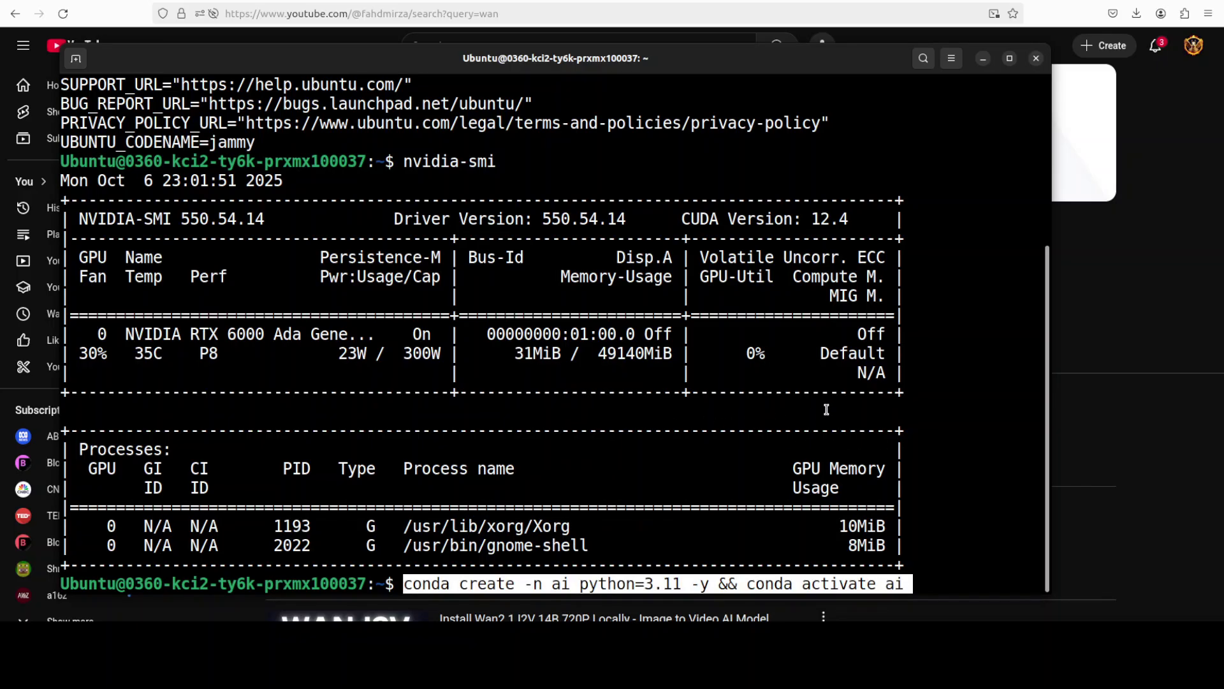
pyautogui.press('Return')
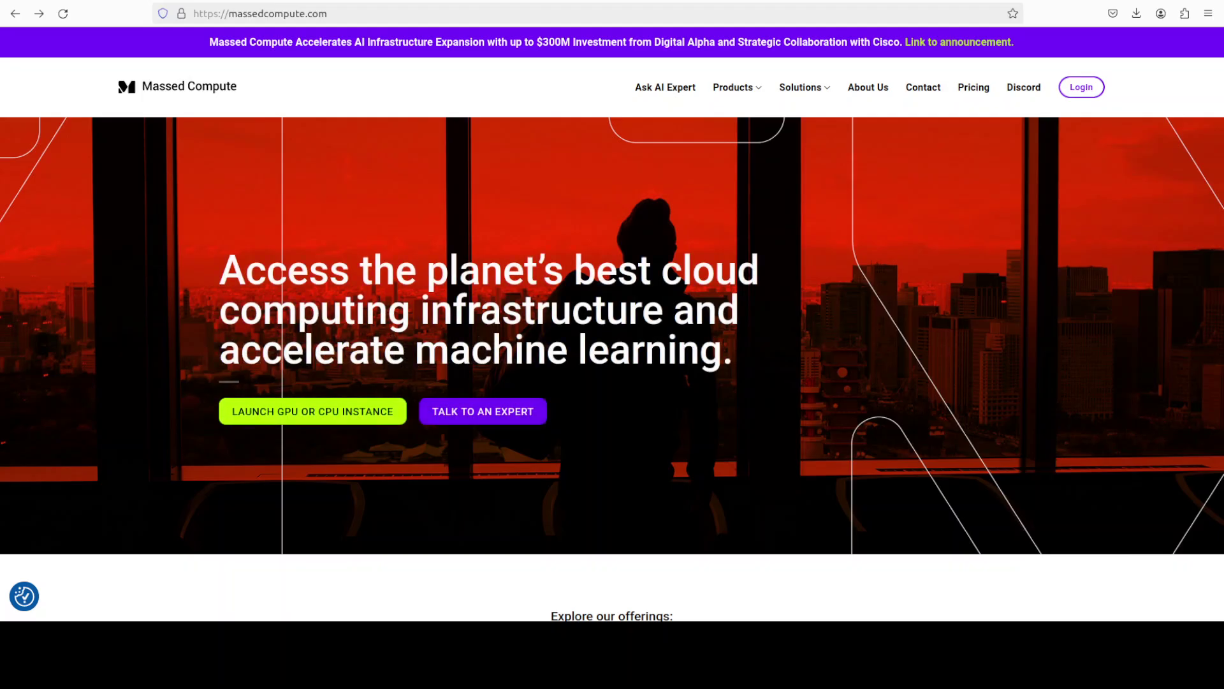
# - Paste and run the Wan2GP git clone command, entering ~/Wan2GP, then clear the screen
pyautogui.hotkey('alt', 'Tab')
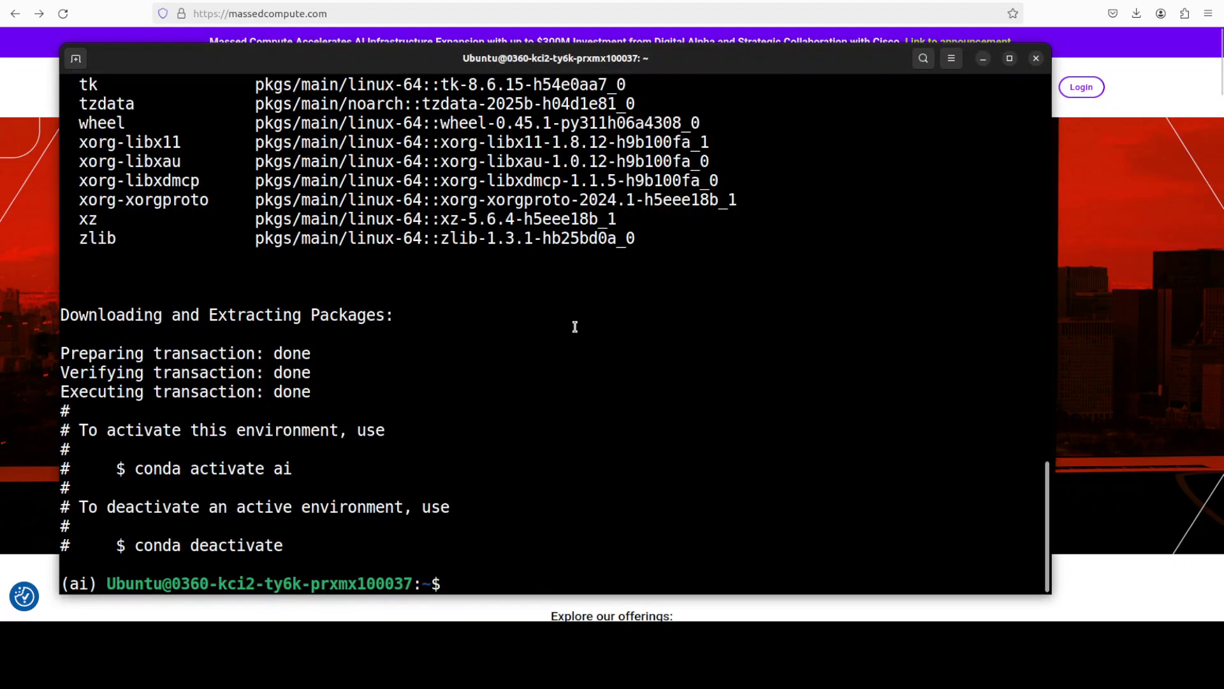
pyautogui.rightClick(575, 326)
pyautogui.click(700, 373)
pyautogui.press('Return')
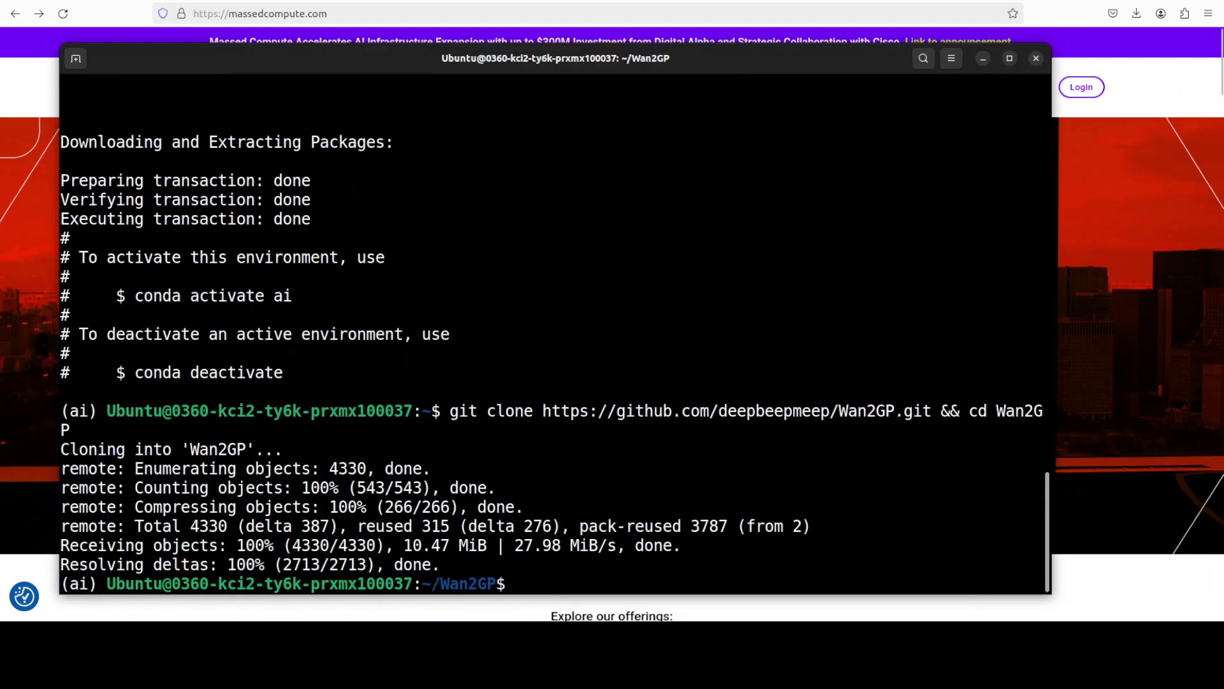
pyautogui.hotkey('ctrl', 'l')
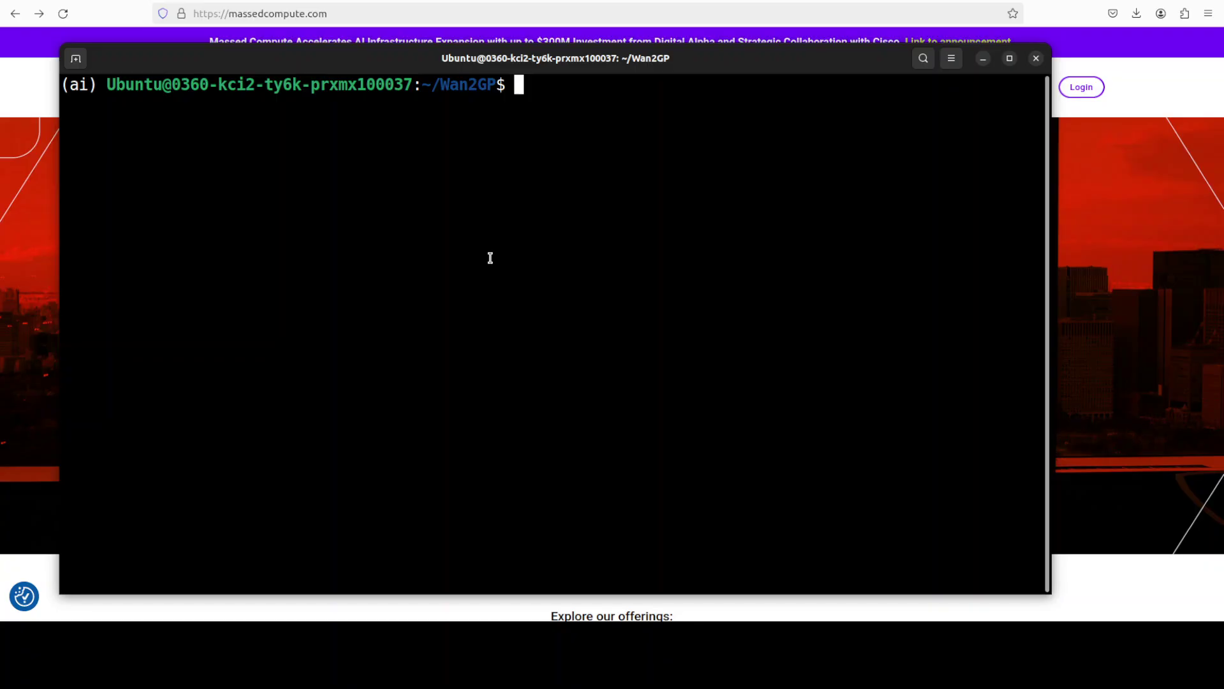
# - Check the installed version with docker --version, then clear the terminal
pyautogui.write('docker --version')
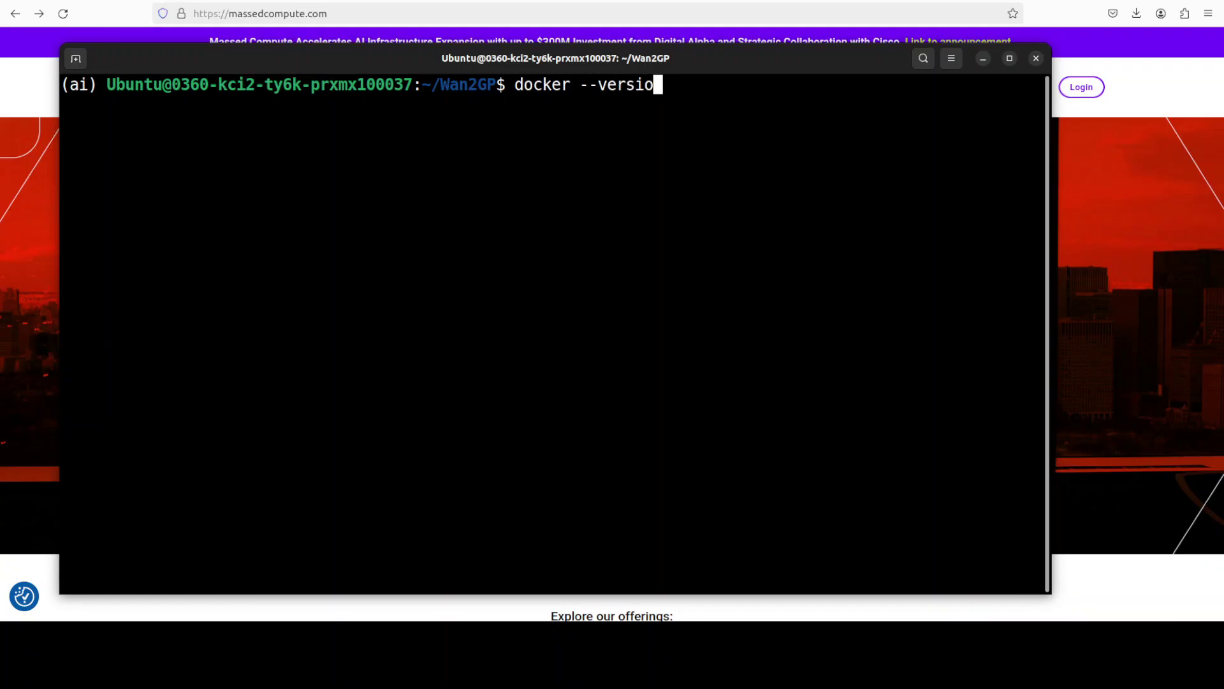
pyautogui.press('Return')
pyautogui.write('clear')
pyautogui.press('Return')
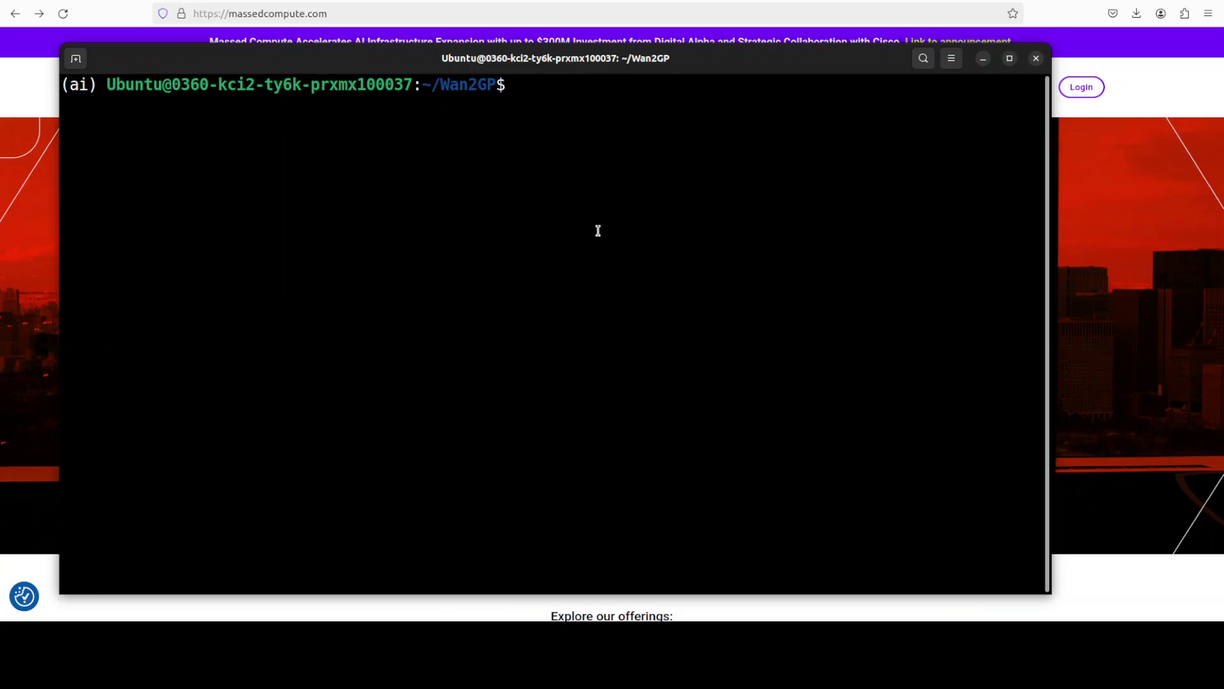
# - Launch ./run-docker-cuda-deb.sh so Wan2GP serves on port 7860 with CUDA available
pyautogui.rightClick(467, 126)
pyautogui.click(503, 169)
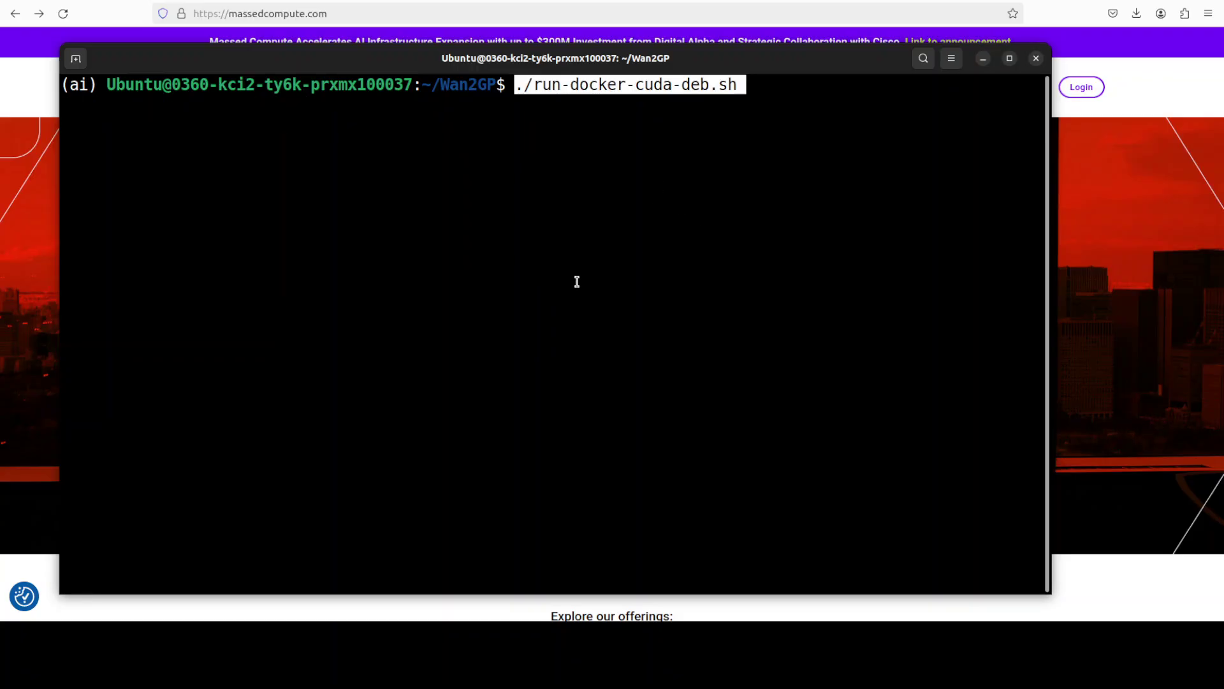
pyautogui.press('Return')
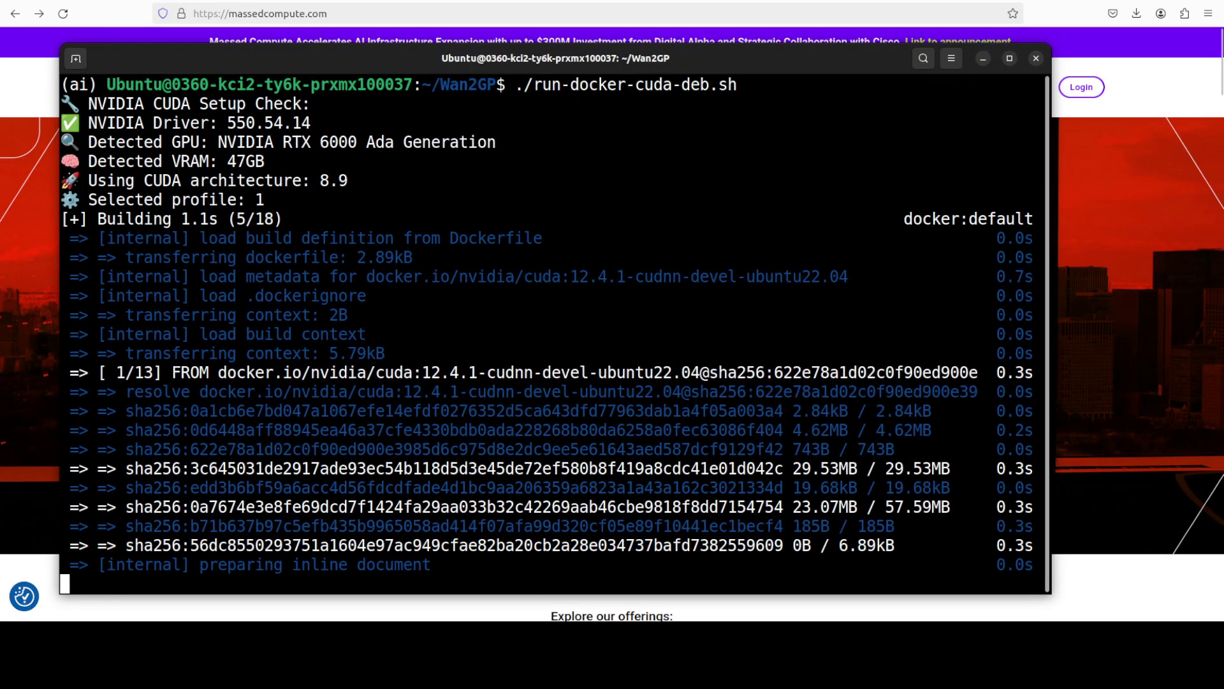
pyautogui.scroll(2, 555, 335)
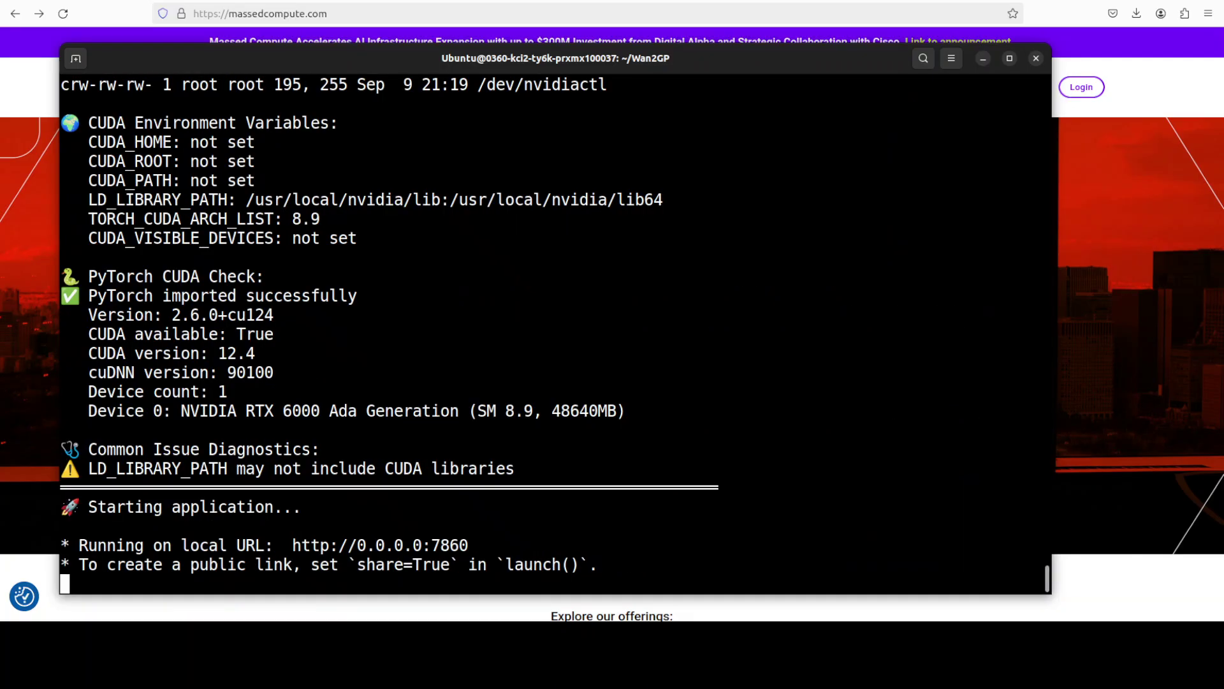
pyautogui.click(622, 13)
pyautogui.hotkey('ctrl', 't')
pyautogui.write('http://localhost:7860')
pyautogui.press('Return')
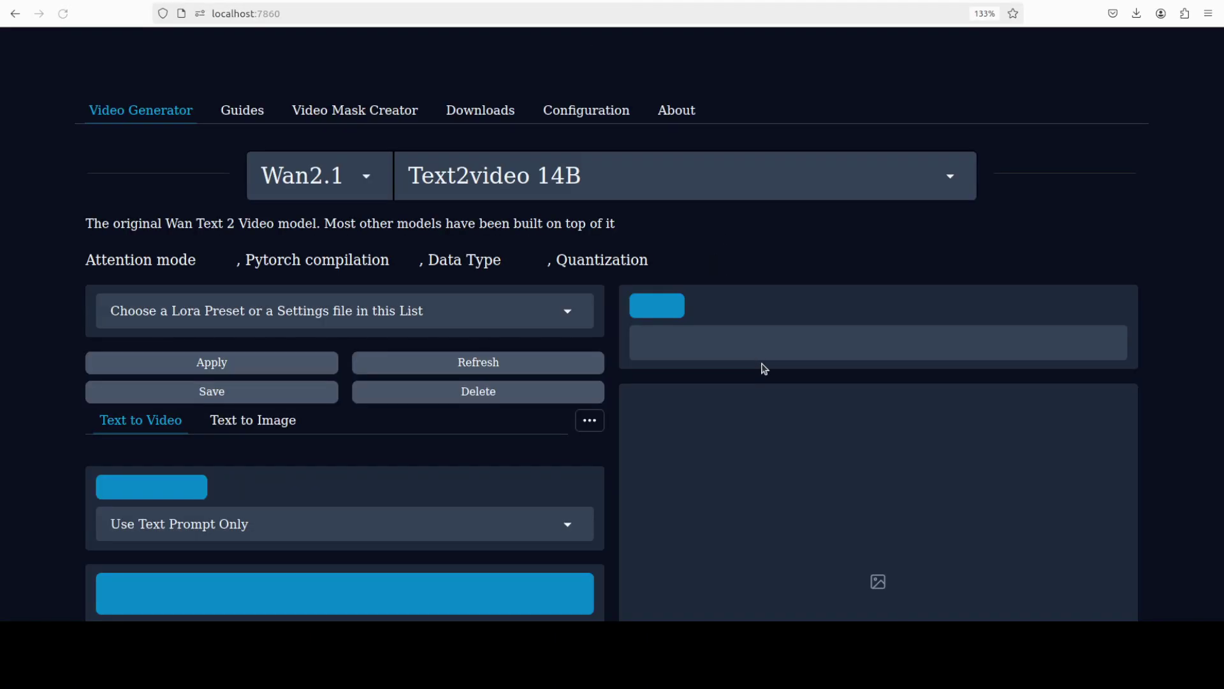
# - Reduce the browser page zoom to 110%
pyautogui.click(1214, 17)
pyautogui.click(1131, 340)
pyautogui.click(1131, 339)
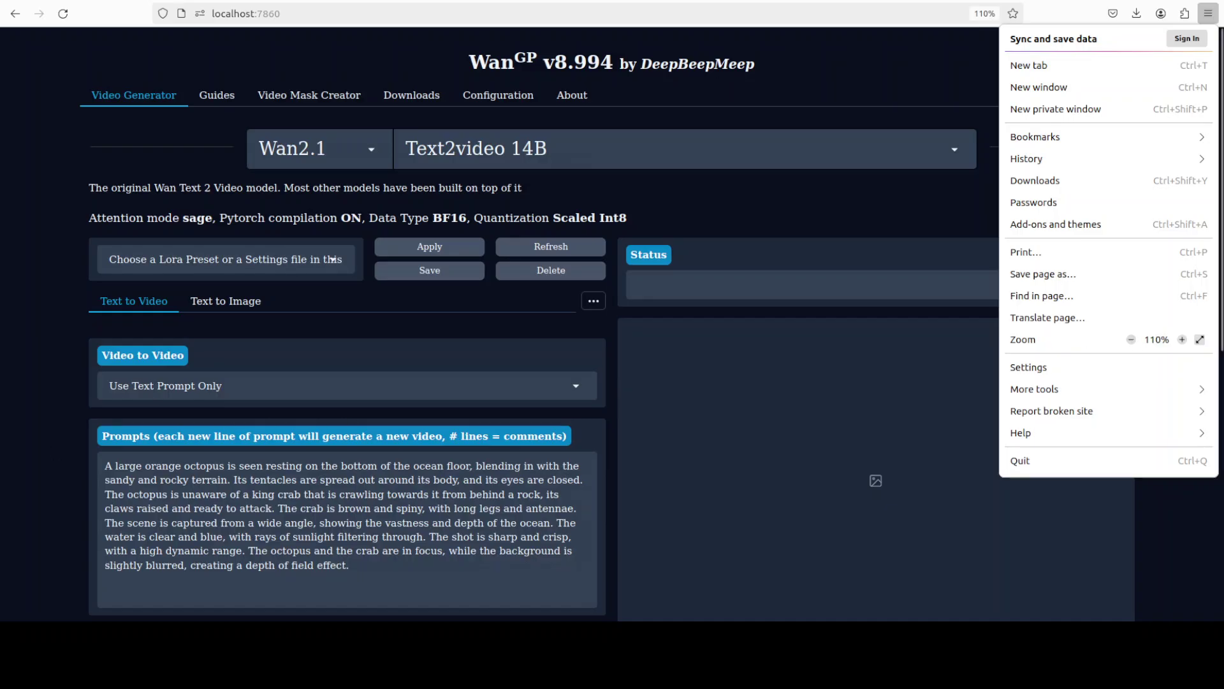
pyautogui.press('F5')
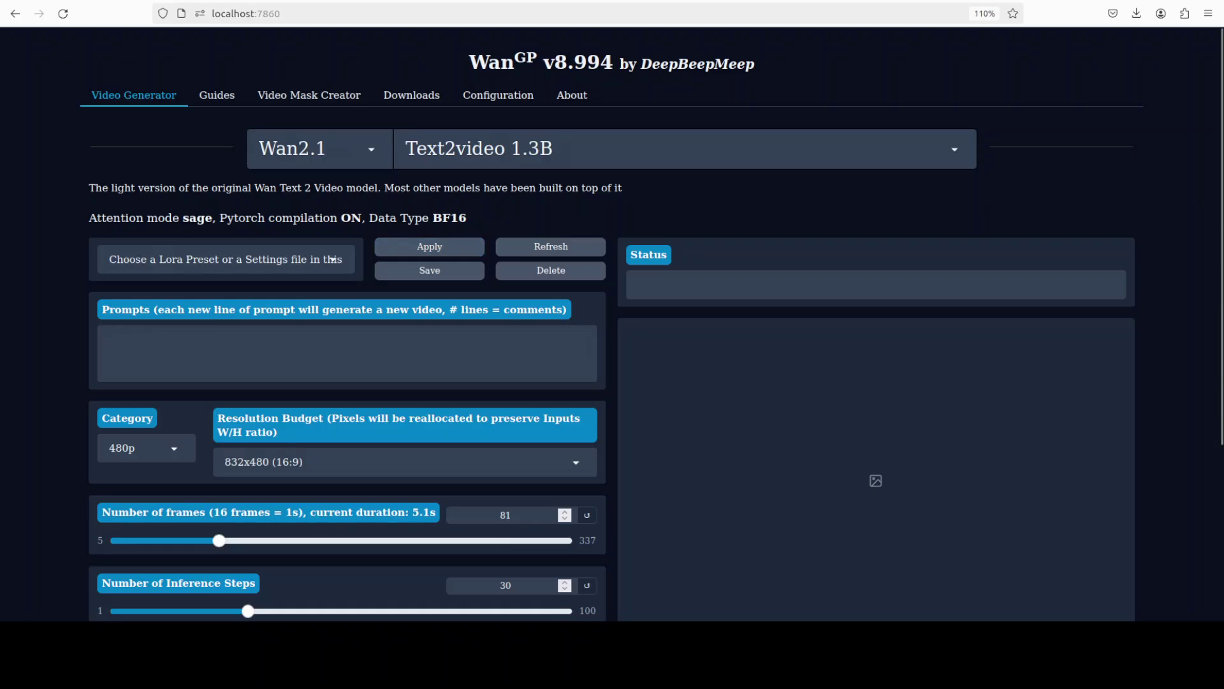
# - Keep the Wan2.1 family with the Text2video 1.3B model selected
pyautogui.click(370, 150)
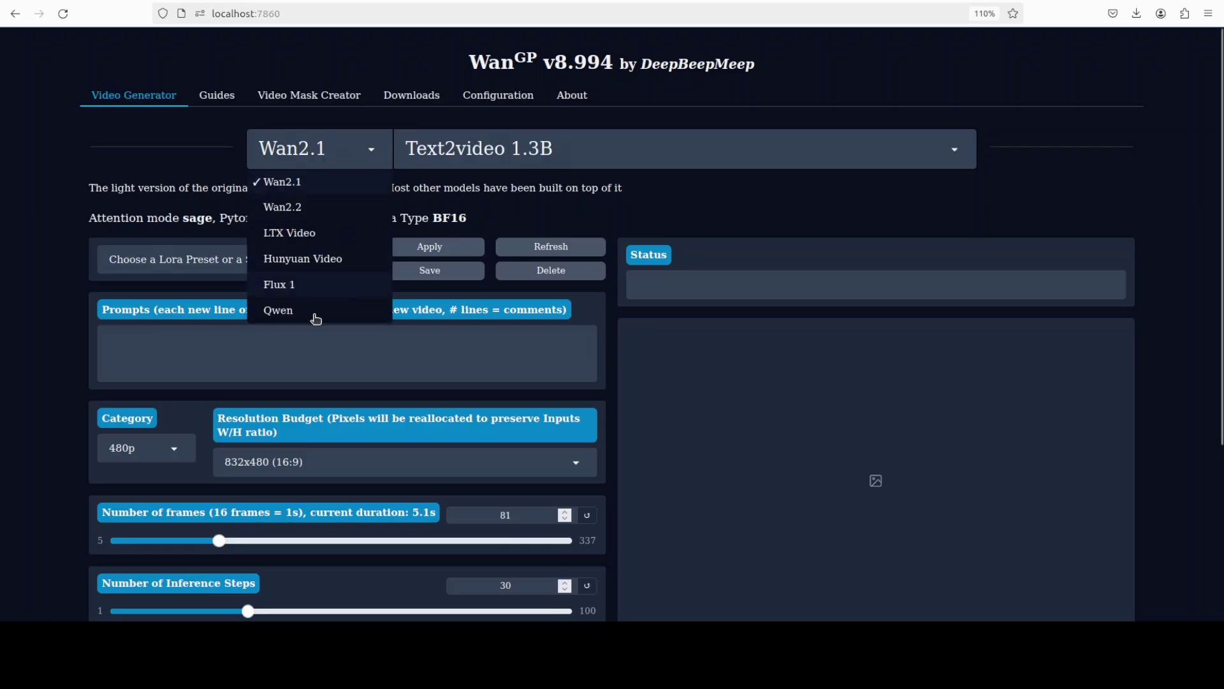
pyautogui.click(954, 150)
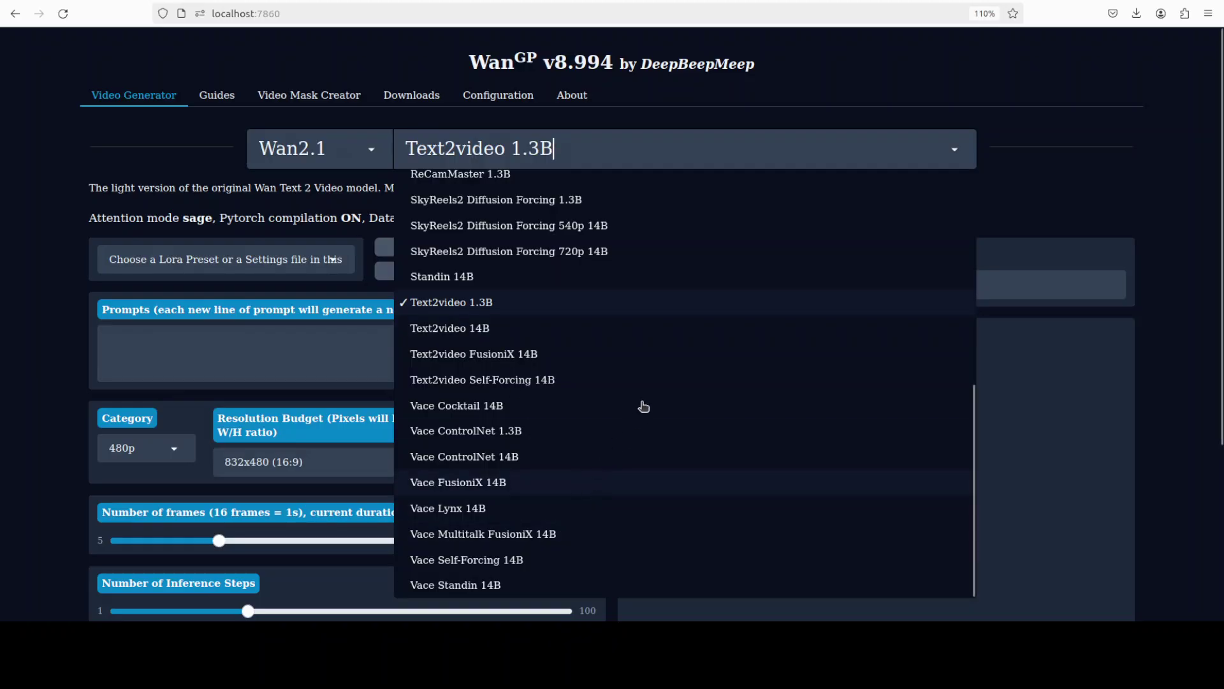
pyautogui.click(457, 304)
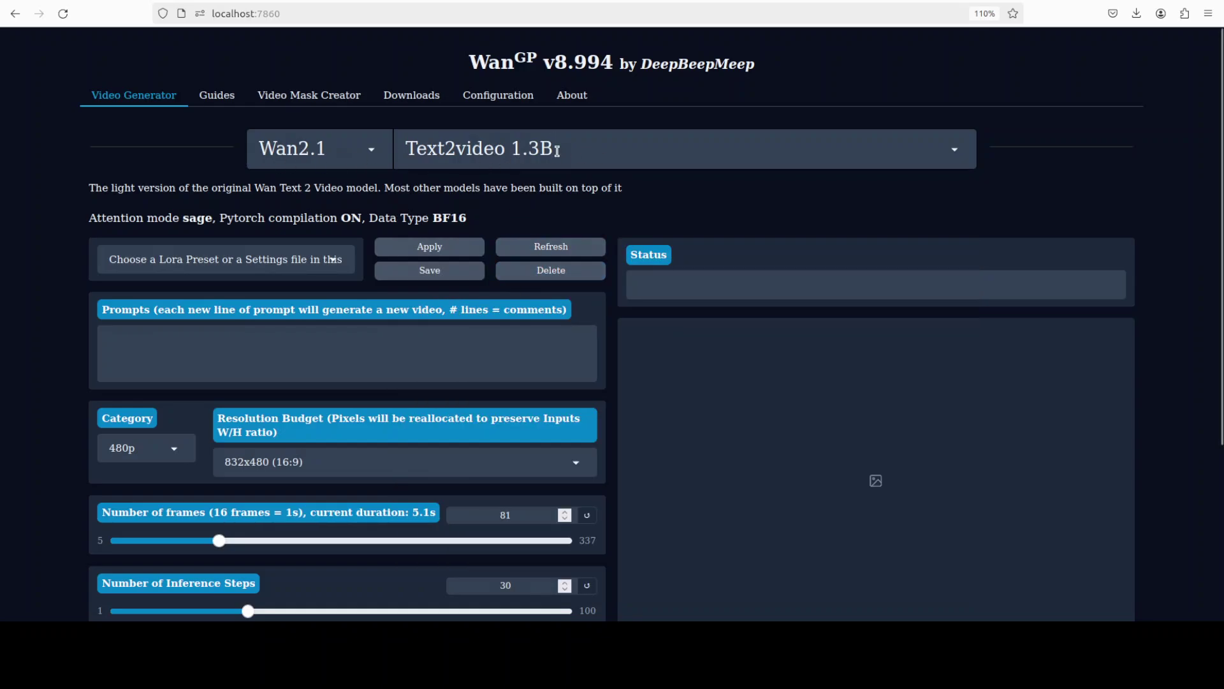
# - Paste the baby kangaroo prompt, start generation, and bring up a terminal for GPU monitoring
pyautogui.write('a baby kangaroo going into the pouch of mother kangaroo')
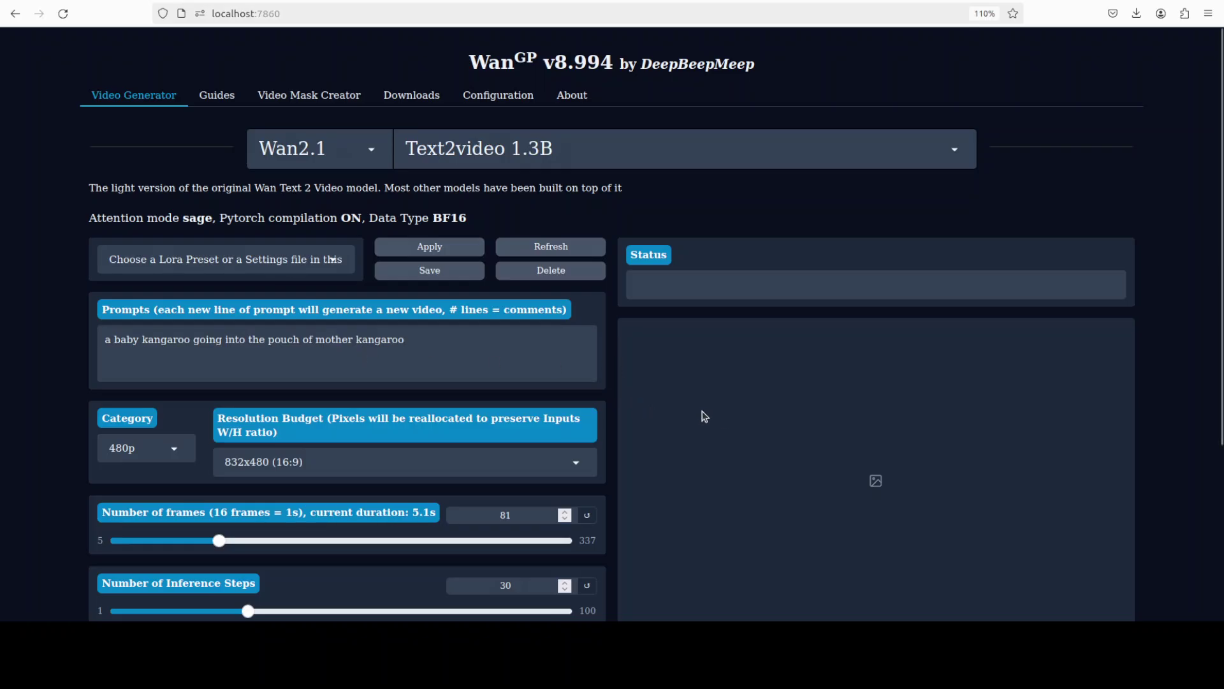
pyautogui.scroll(-3, 694, 410)
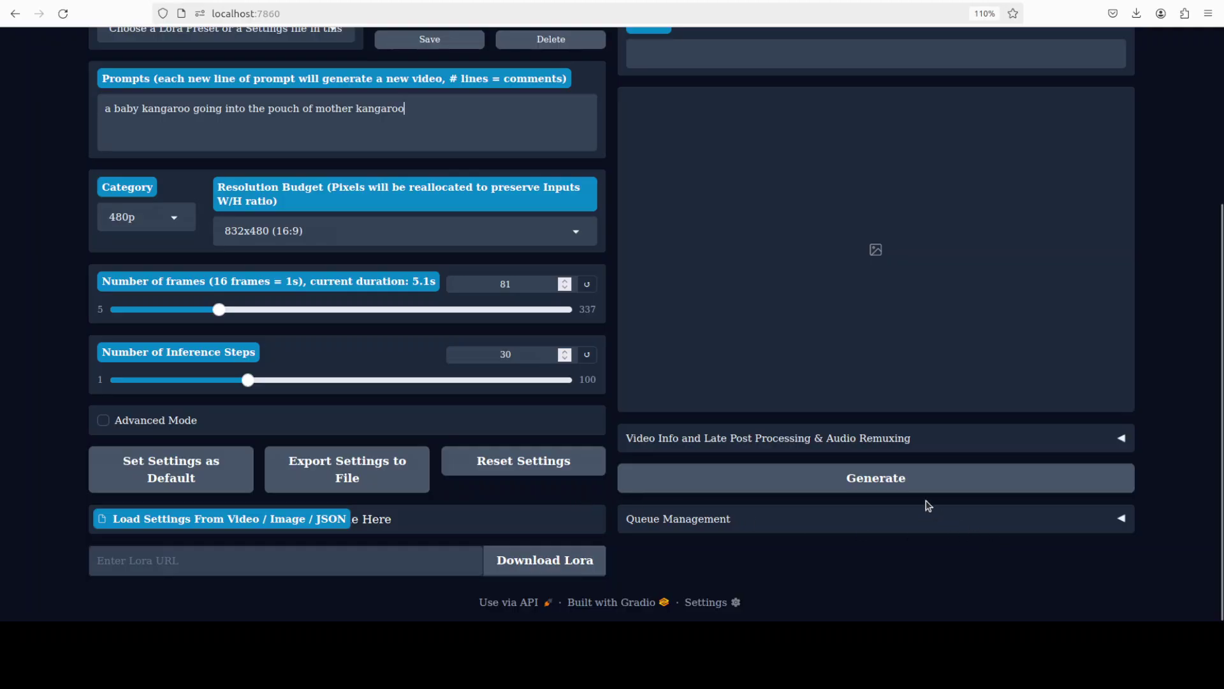
pyautogui.click(947, 485)
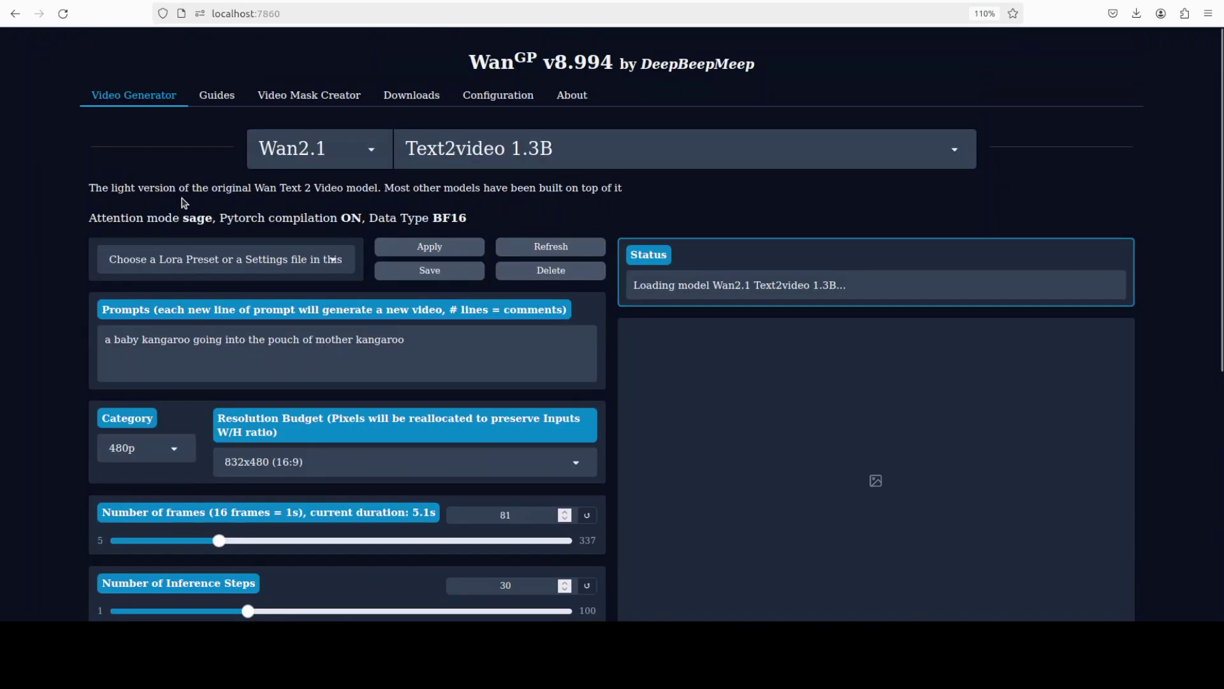
pyautogui.click(13, 131)
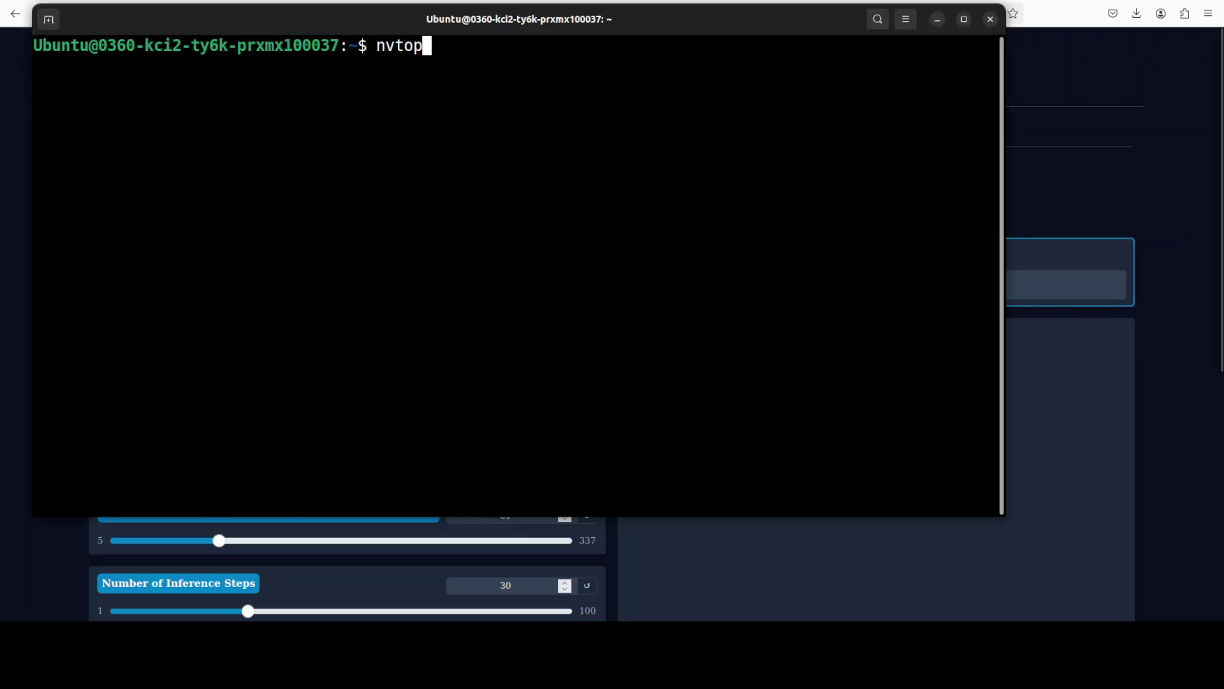
pyautogui.click(13, 130)
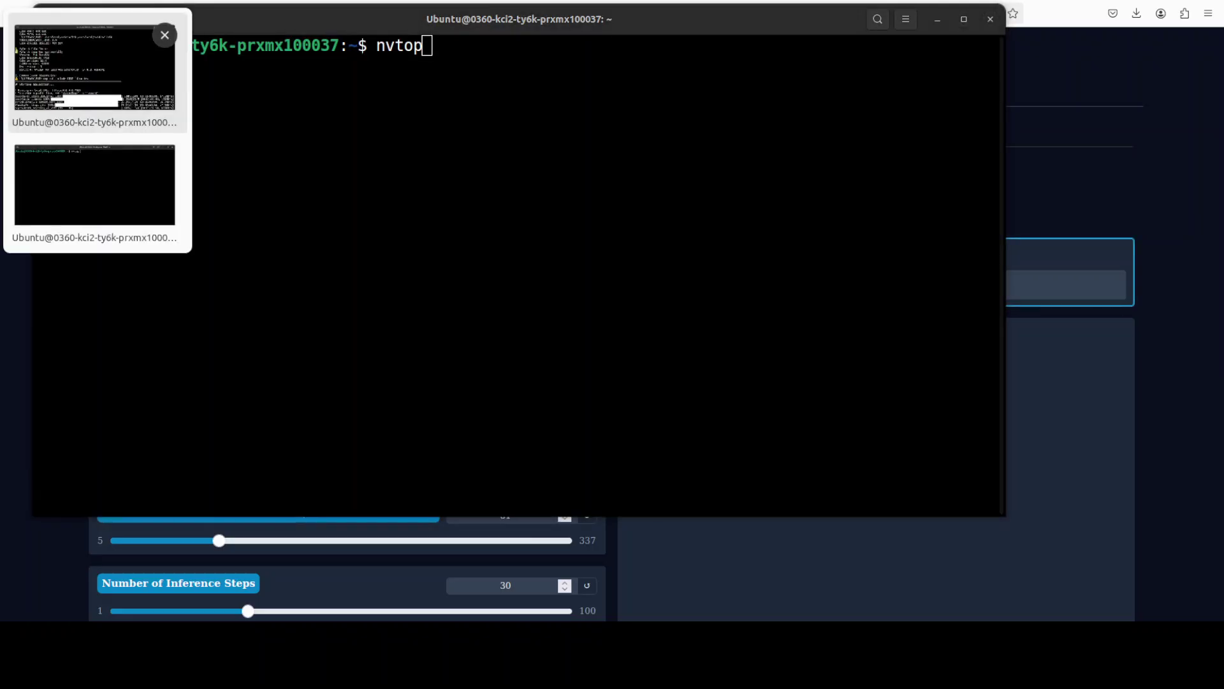
# - Review the Wan2.1 model download log, then run nvtop in the second terminal
pyautogui.click(108, 77)
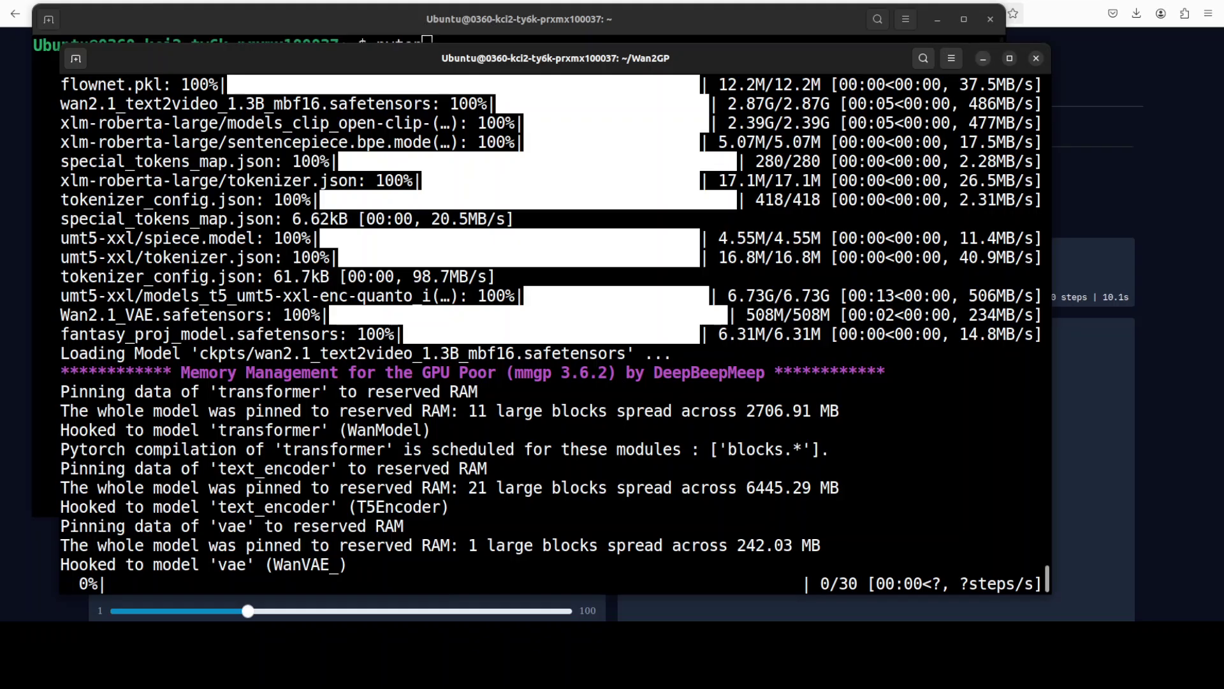
pyautogui.click(982, 59)
pyautogui.press('Return')
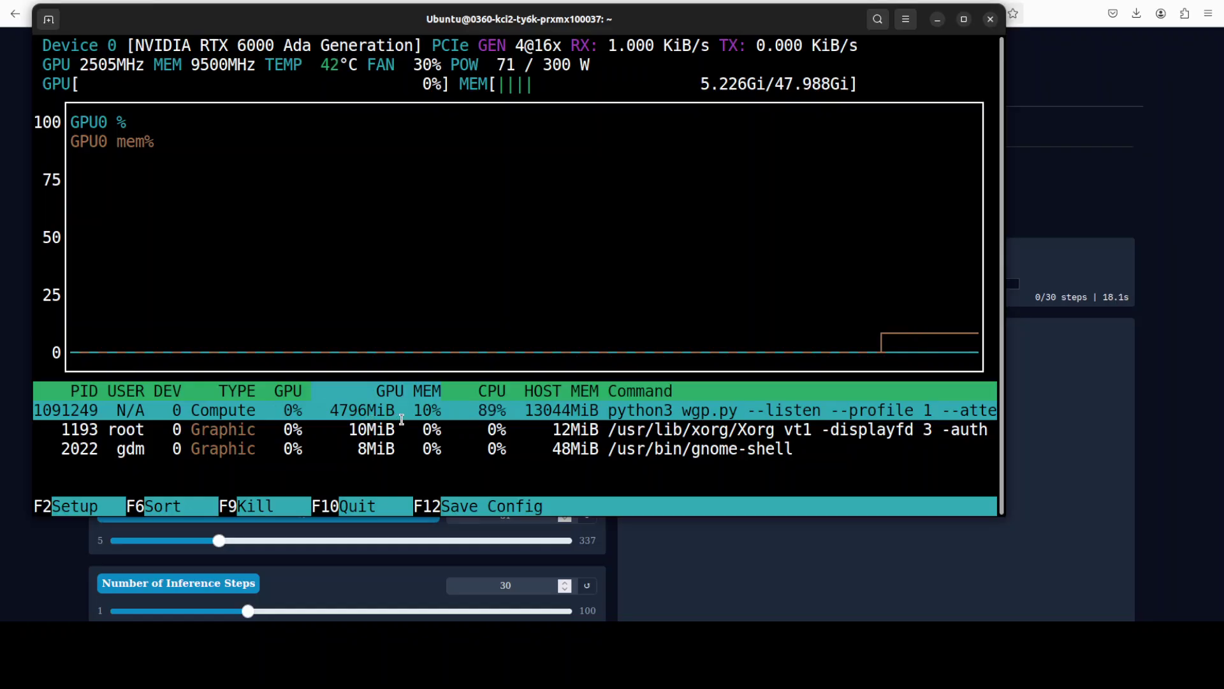
# - Check nvtop showing about 98% GPU use, then minimize it to return to WanGP
pyautogui.click(936, 21)
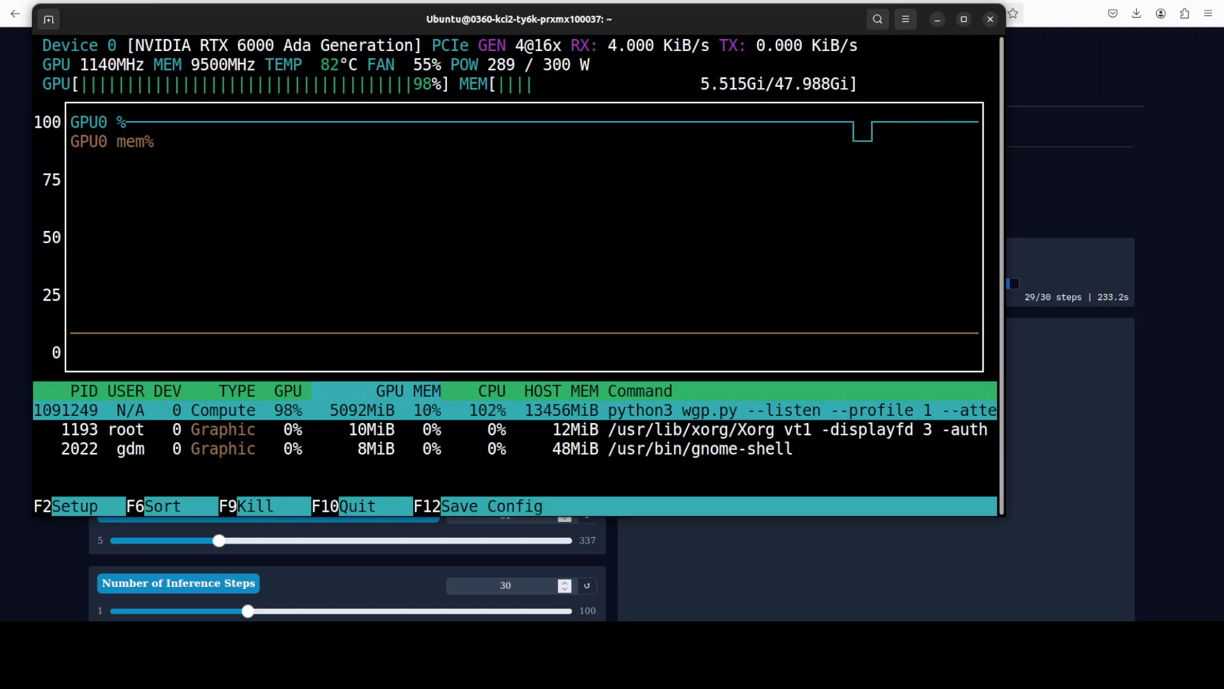
pyautogui.click(937, 19)
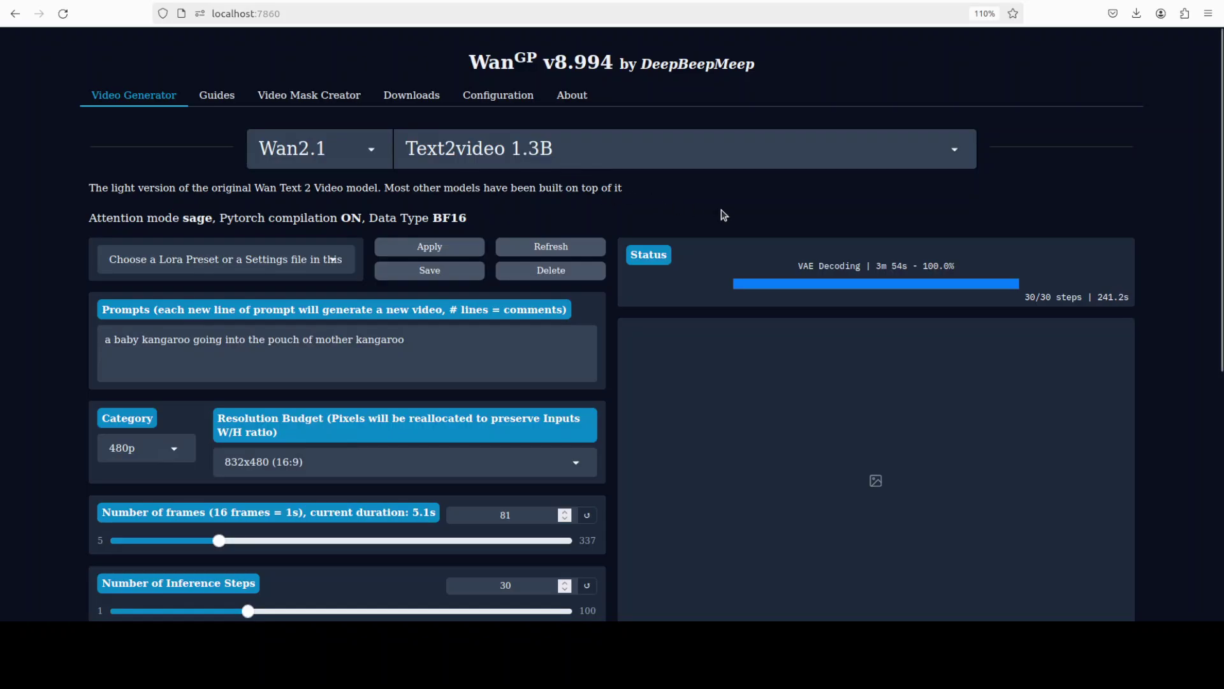
# - Play and replay the finished 5-second 832x480 baby kangaroo clip
pyautogui.moveTo(1219, 246); pyautogui.dragTo(1219, 323)
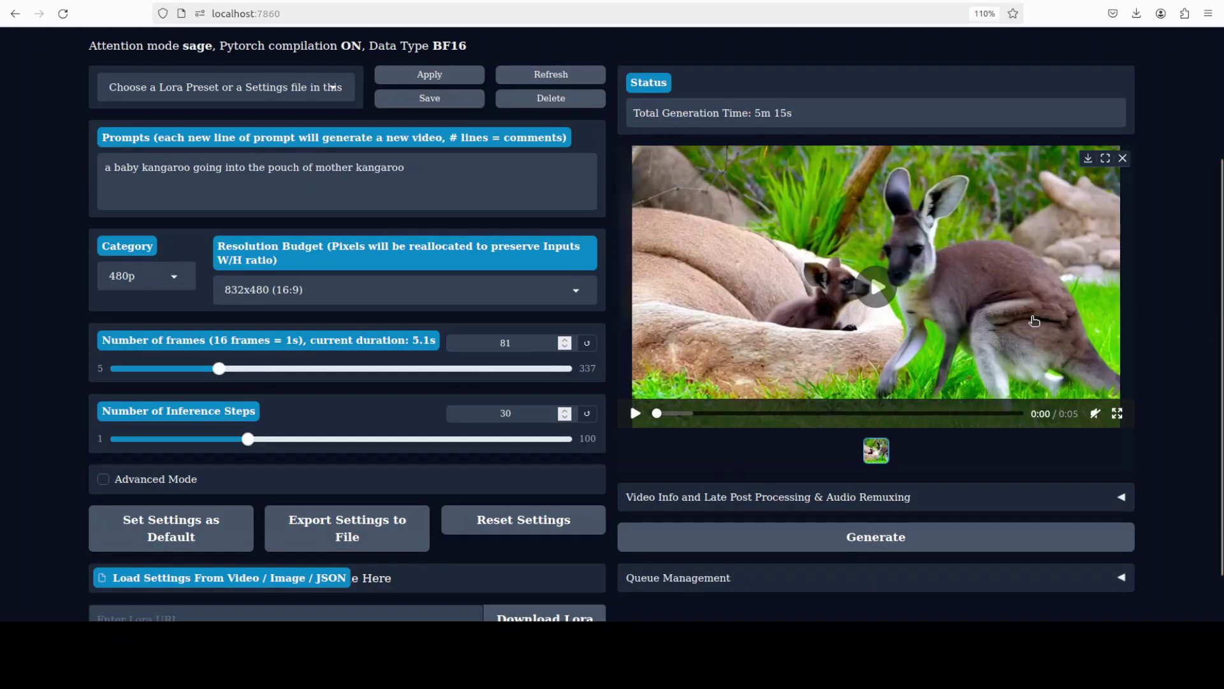
pyautogui.click(878, 292)
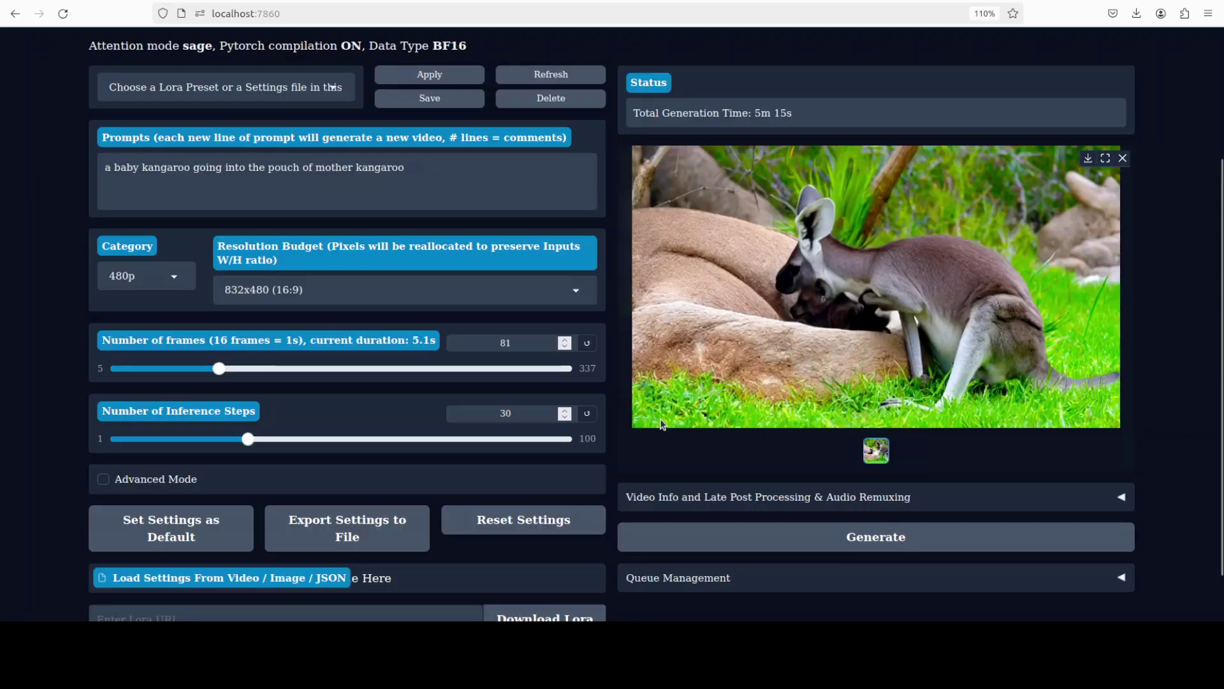
pyautogui.click(636, 412)
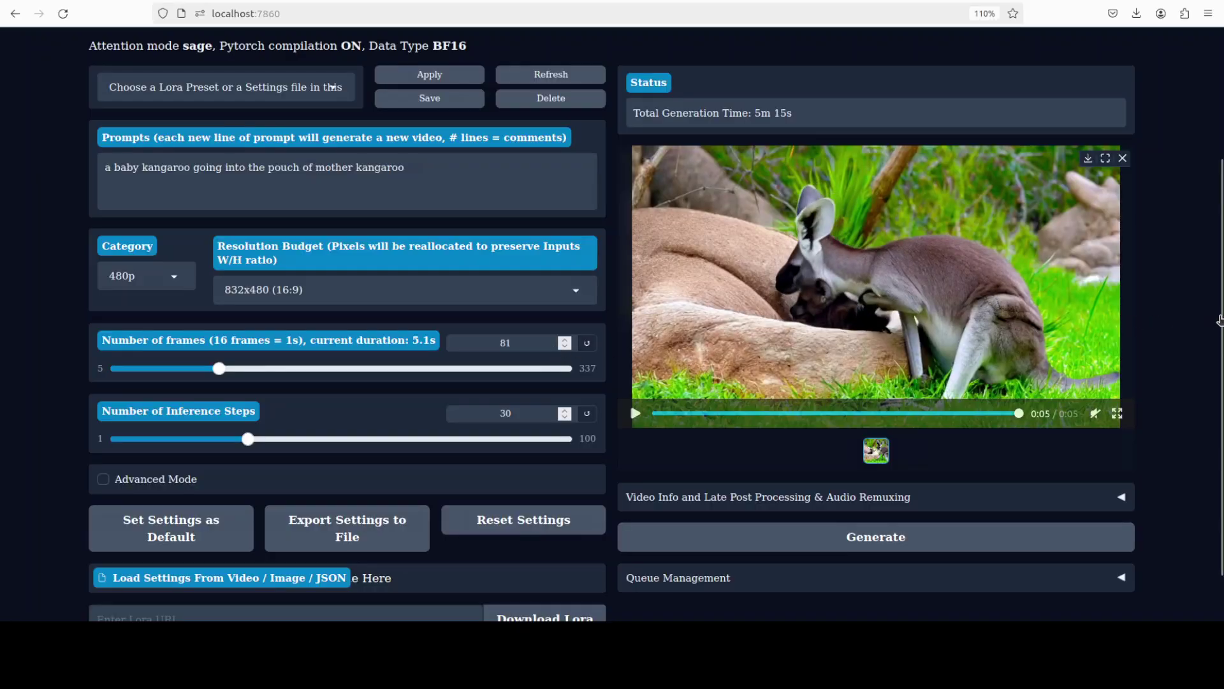
pyautogui.scroll(5, 1221, 260)
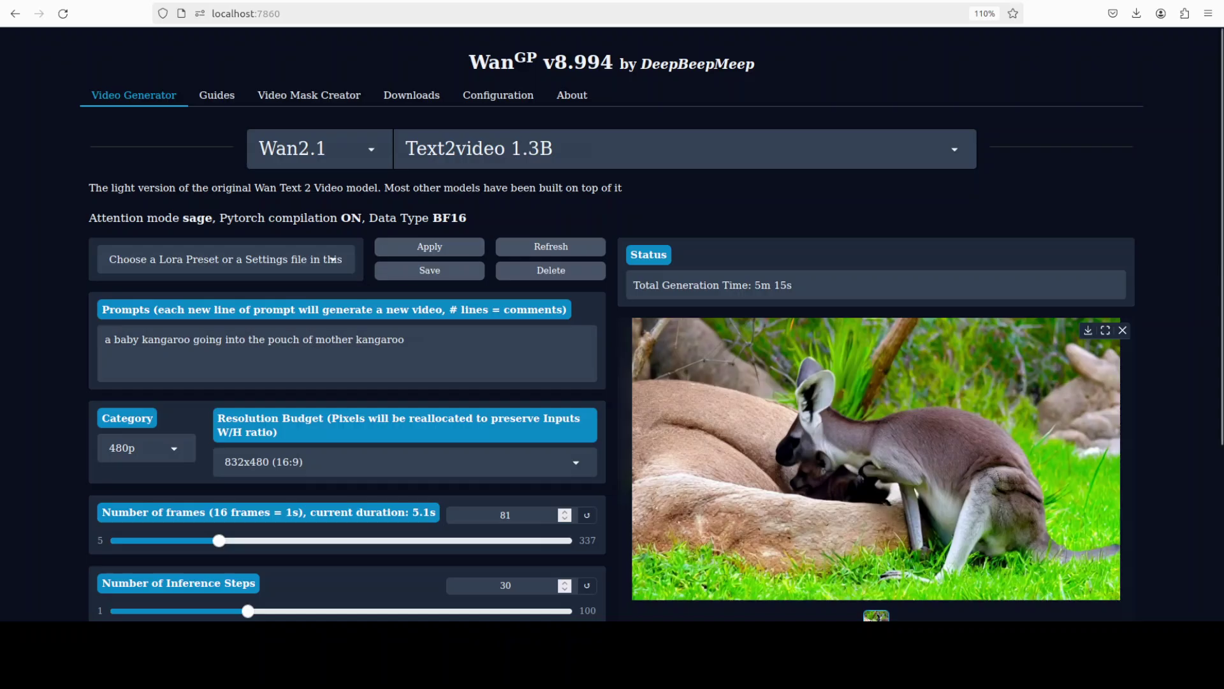
# - Select the Hunyuan Video family with its Text2video 720p 13B model
pyautogui.click(372, 148)
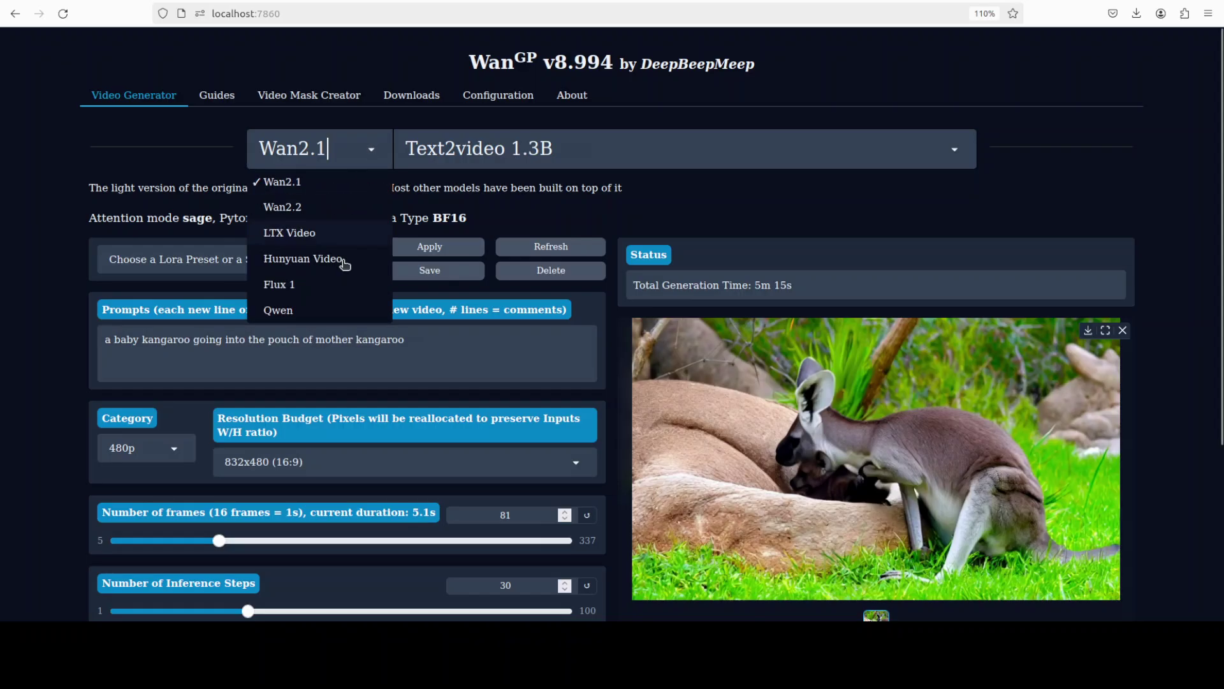
pyautogui.click(343, 260)
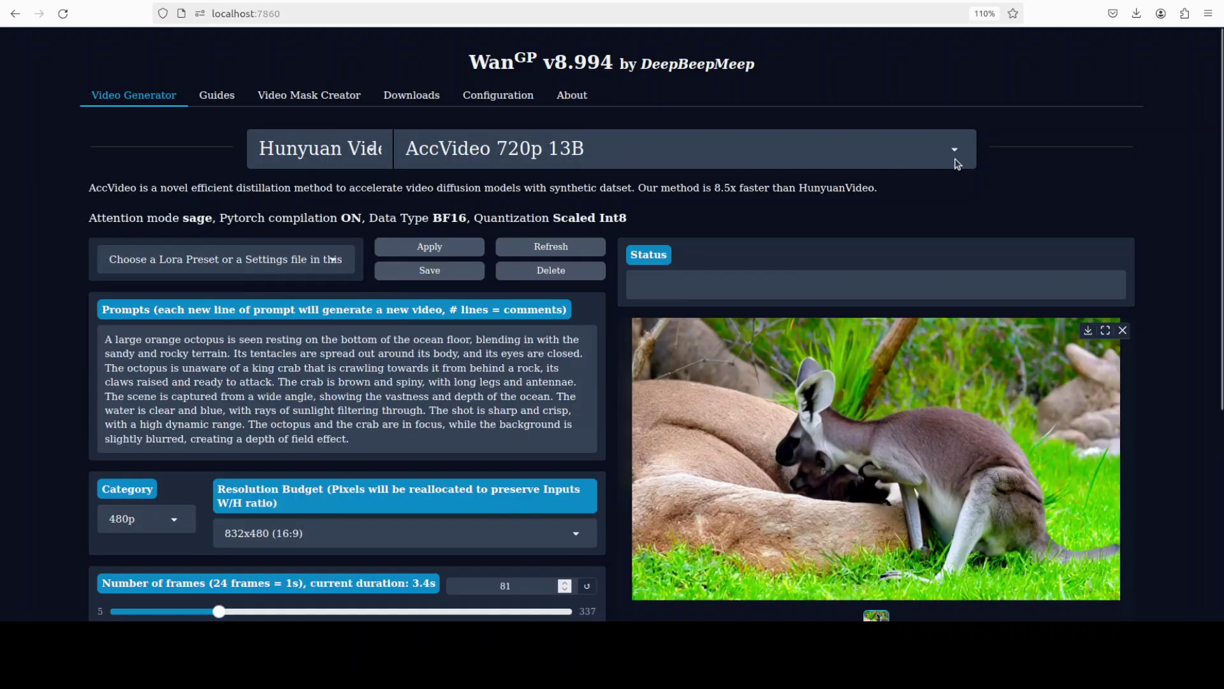
pyautogui.click(954, 151)
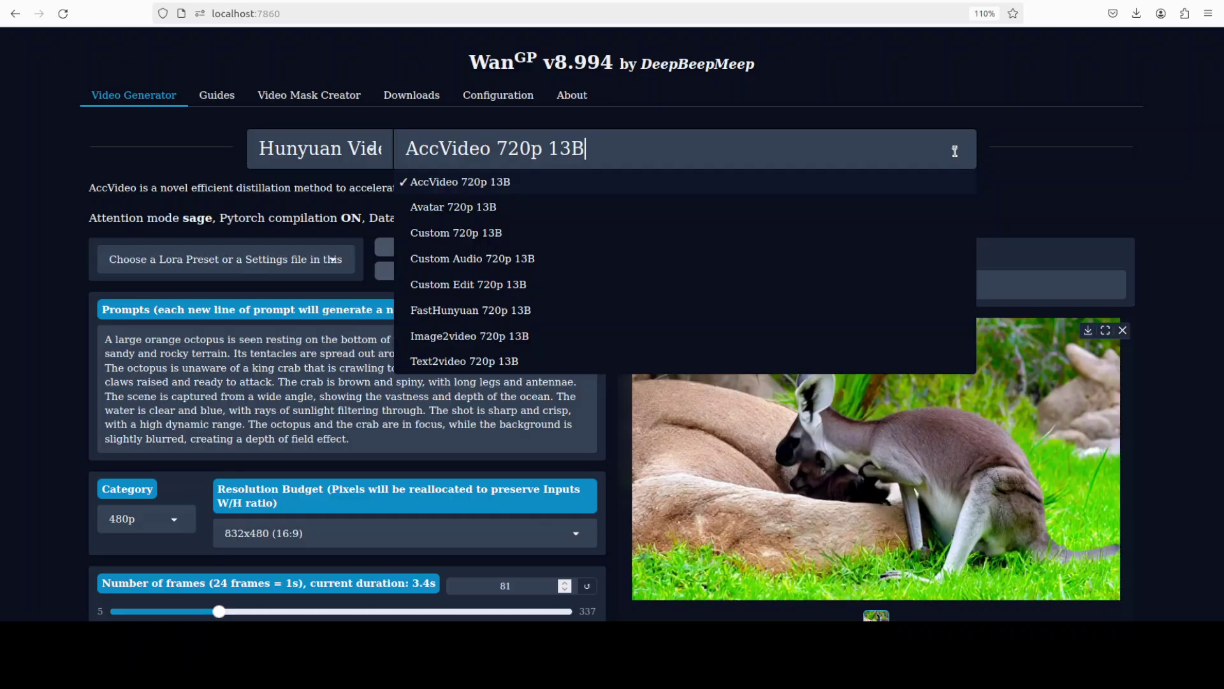
pyautogui.click(496, 364)
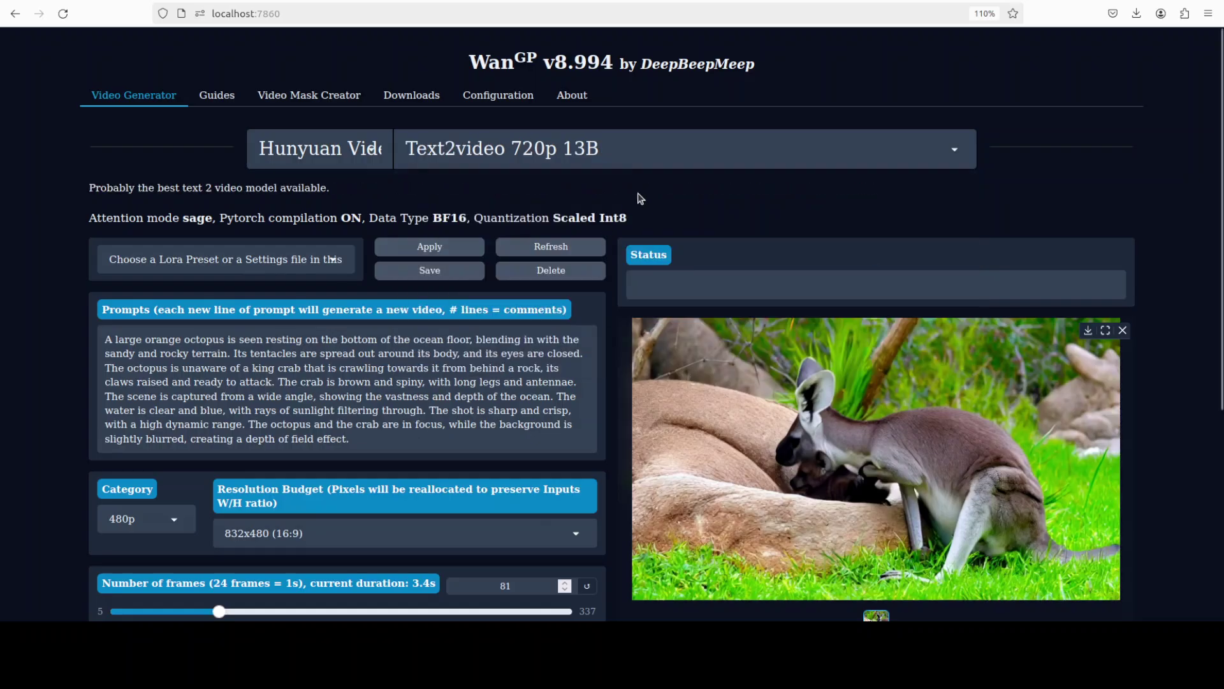
# - Replace the octopus prompt with 'a baby kangaroo going into the pouch of mother kangaroo'
pyautogui.tripleClick(209, 425)
pyautogui.press('BackSpace')
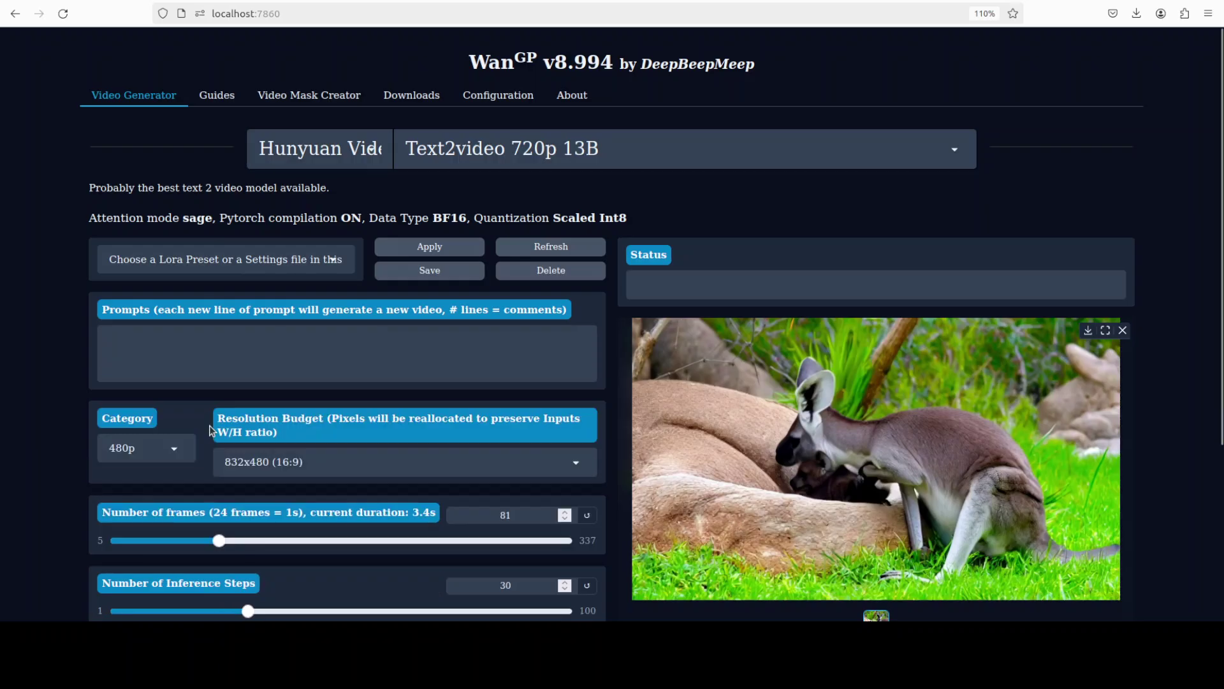
pyautogui.write('a baby kangaroo going into the pouch of mother kangaroo')
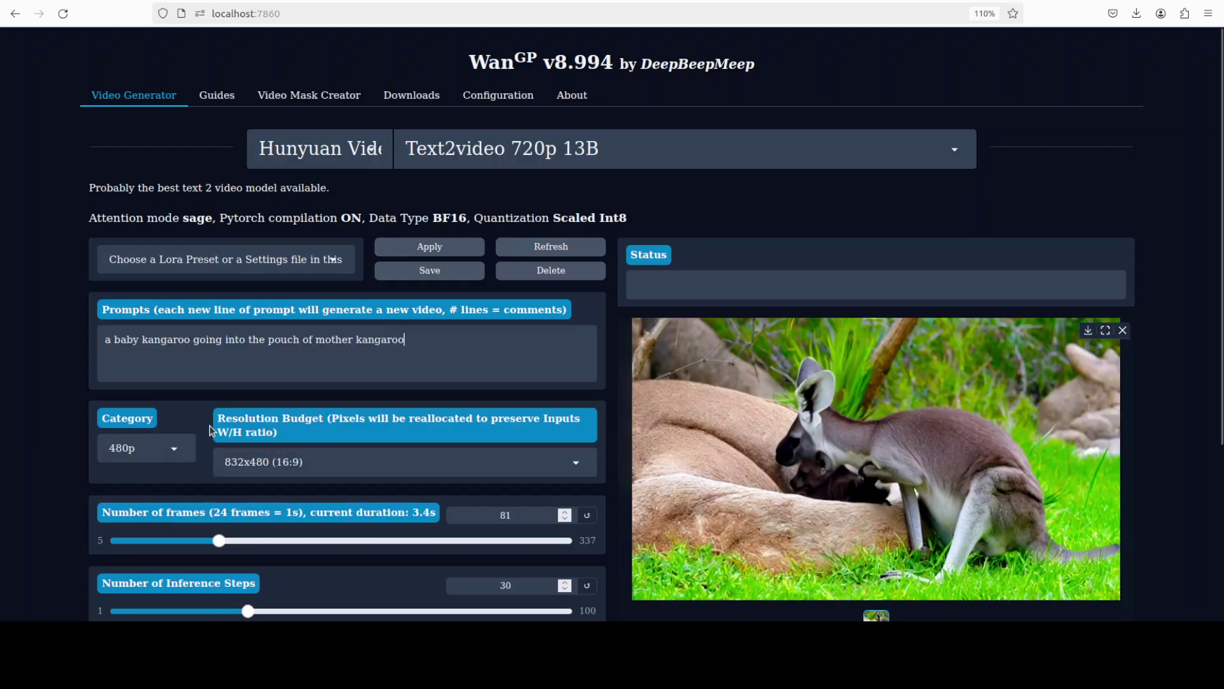
pyautogui.scroll(-4, 690, 427)
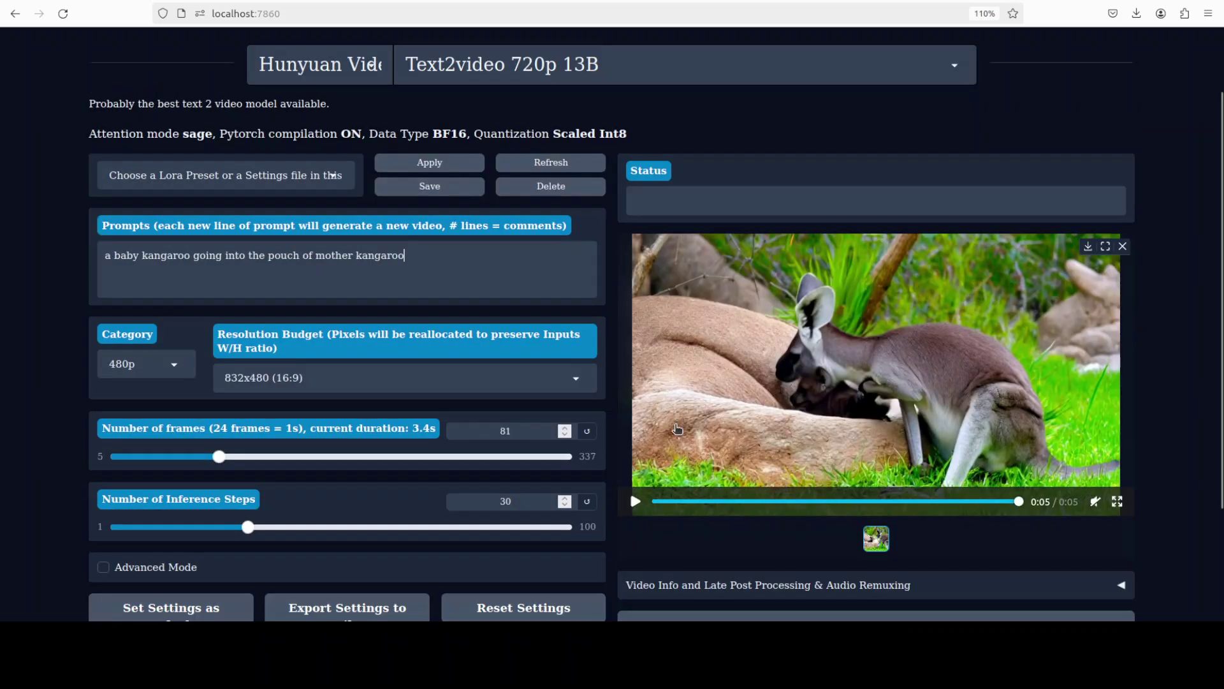
# - Launch the Hunyuan kangaroo generation, check the Wan2GP model-download log, then hide both terminals
pyautogui.click(849, 487)
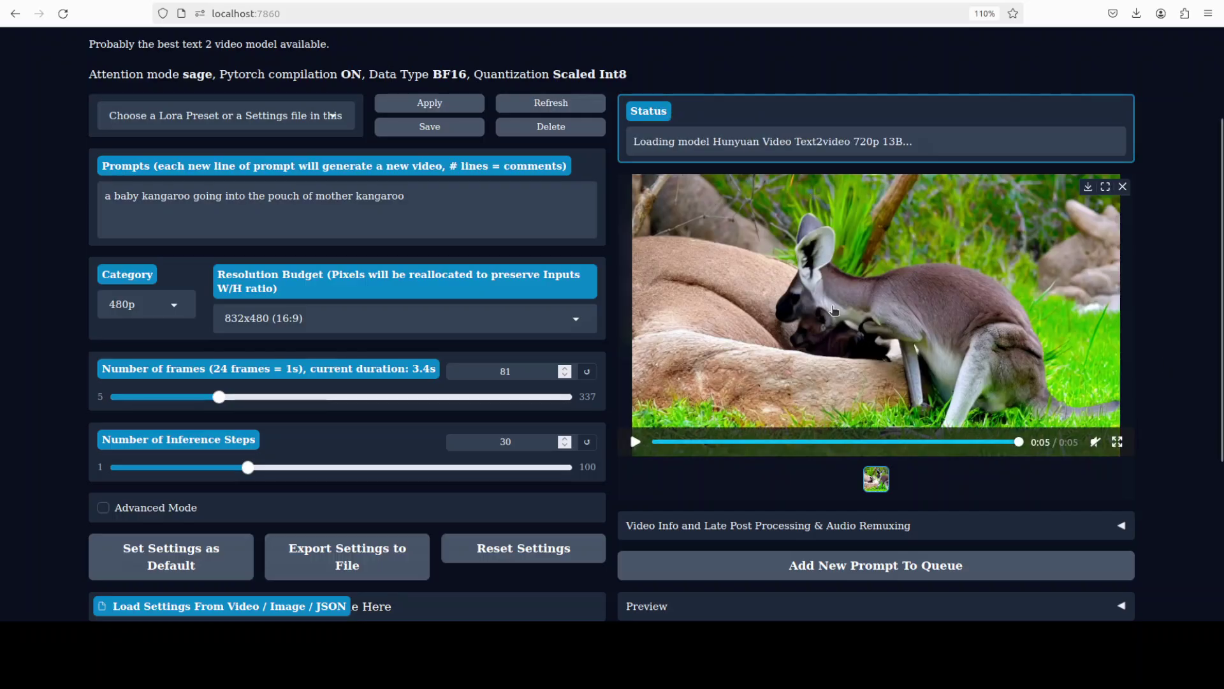
pyautogui.click(6, 130)
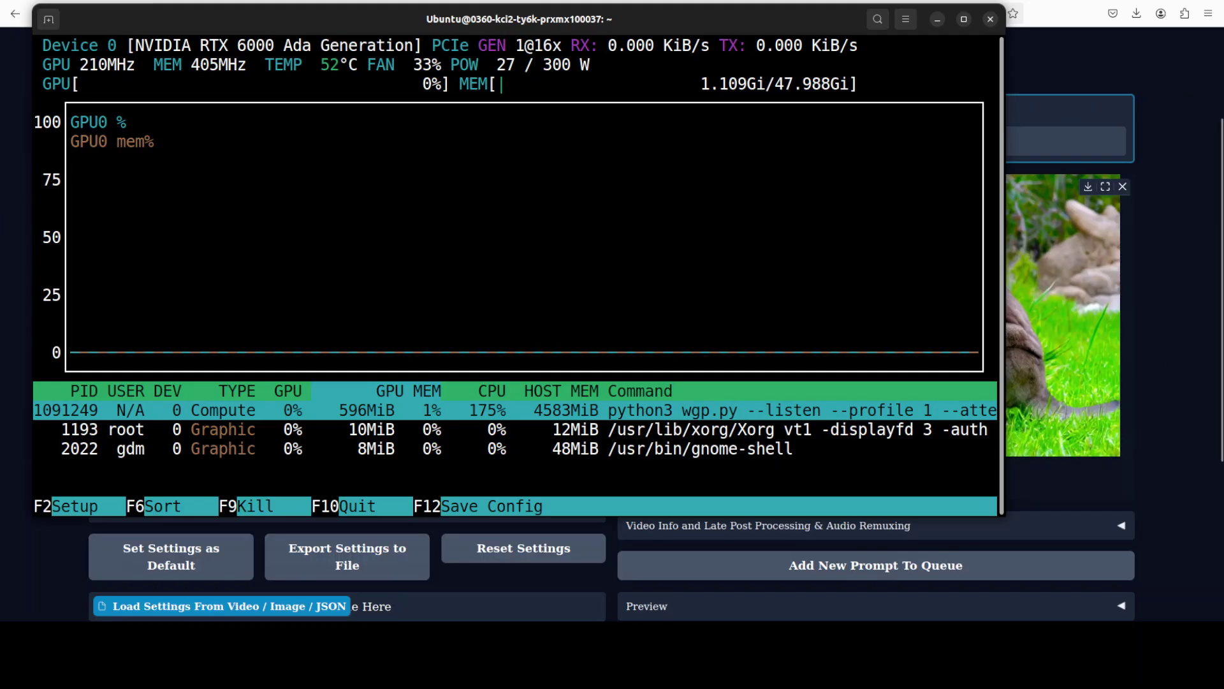
pyautogui.click(6, 130)
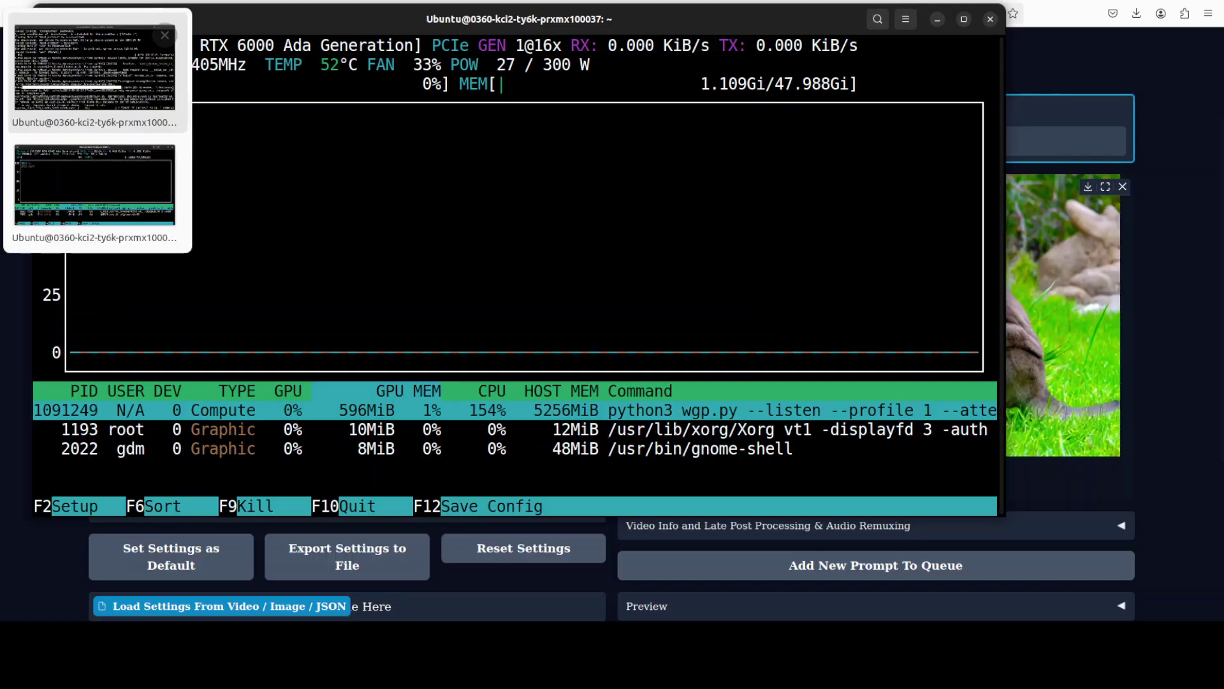
pyautogui.click(81, 97)
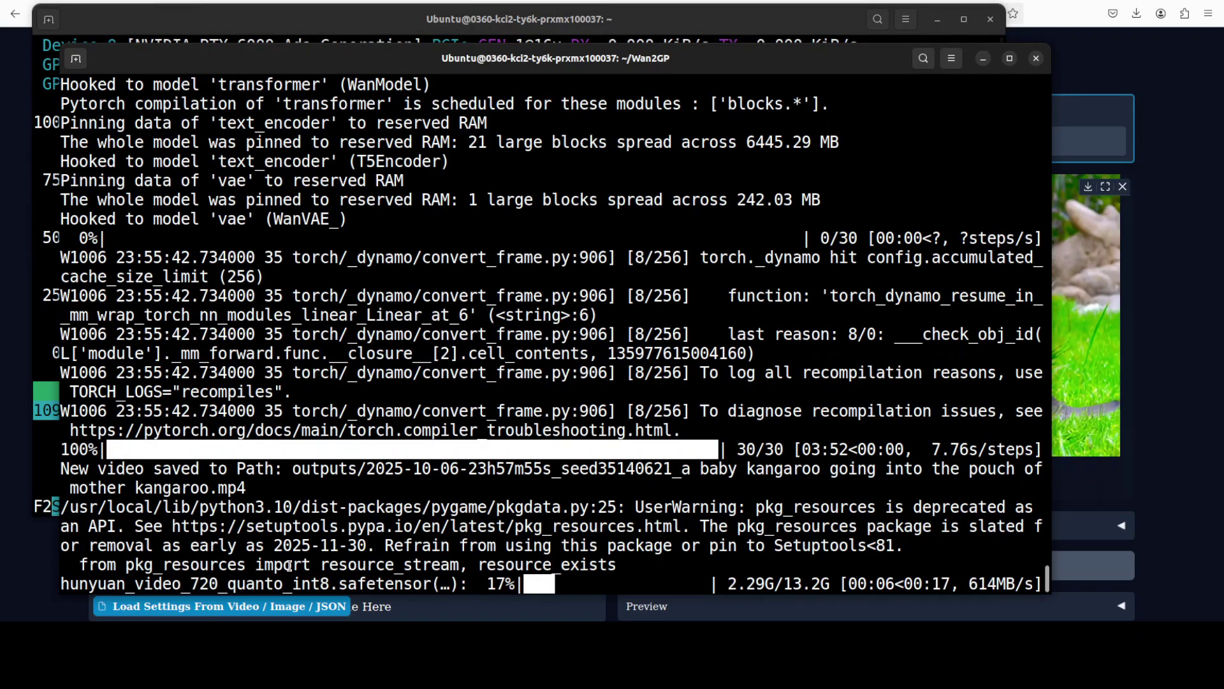
pyautogui.click(983, 59)
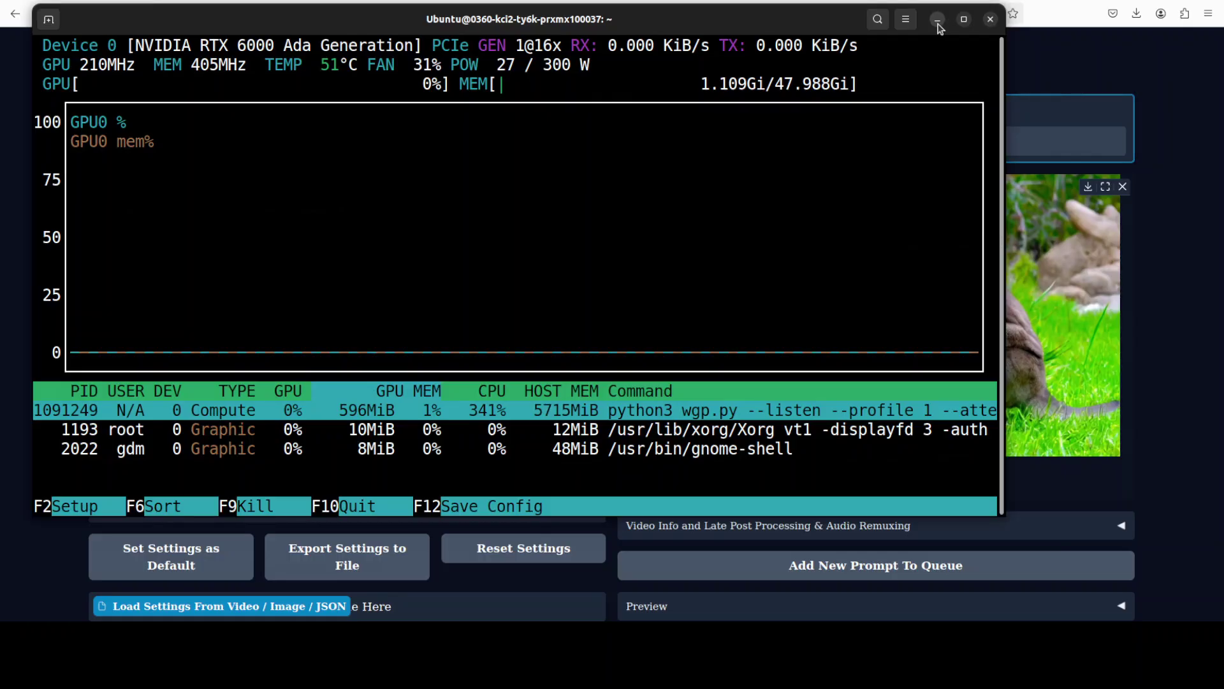
pyautogui.click(938, 20)
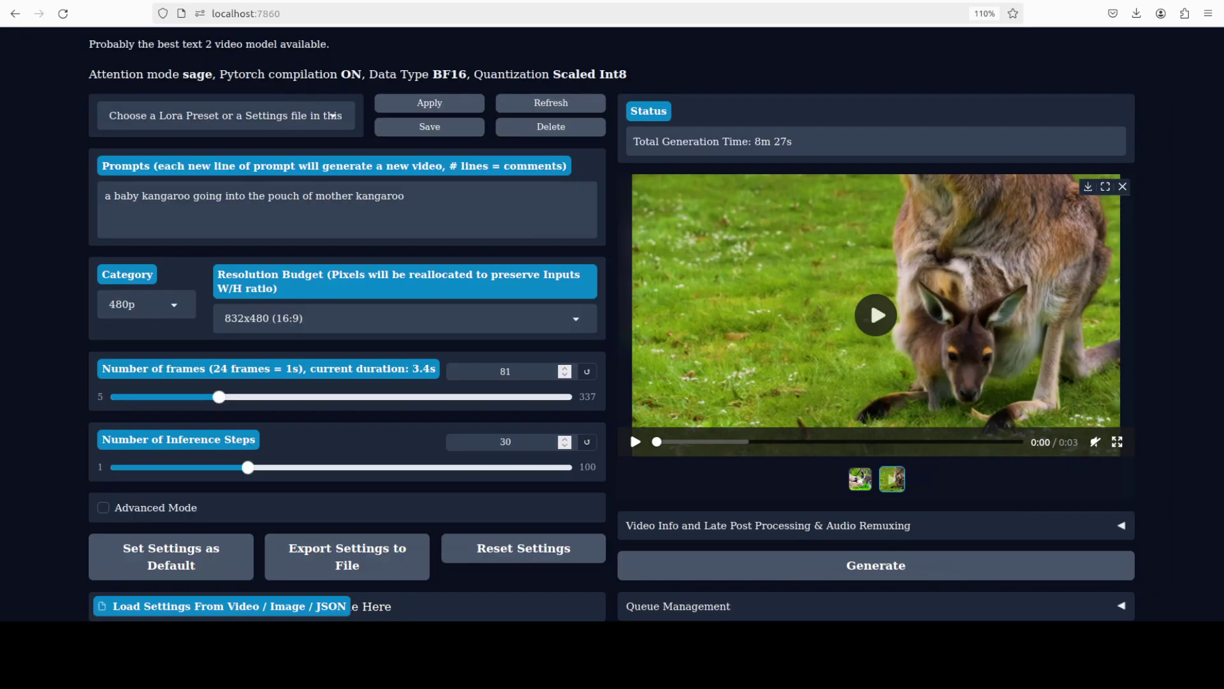
# - Play the finished 81-frame 832x480 Hunyuan kangaroo clip, then replay it from the start
pyautogui.click(883, 322)
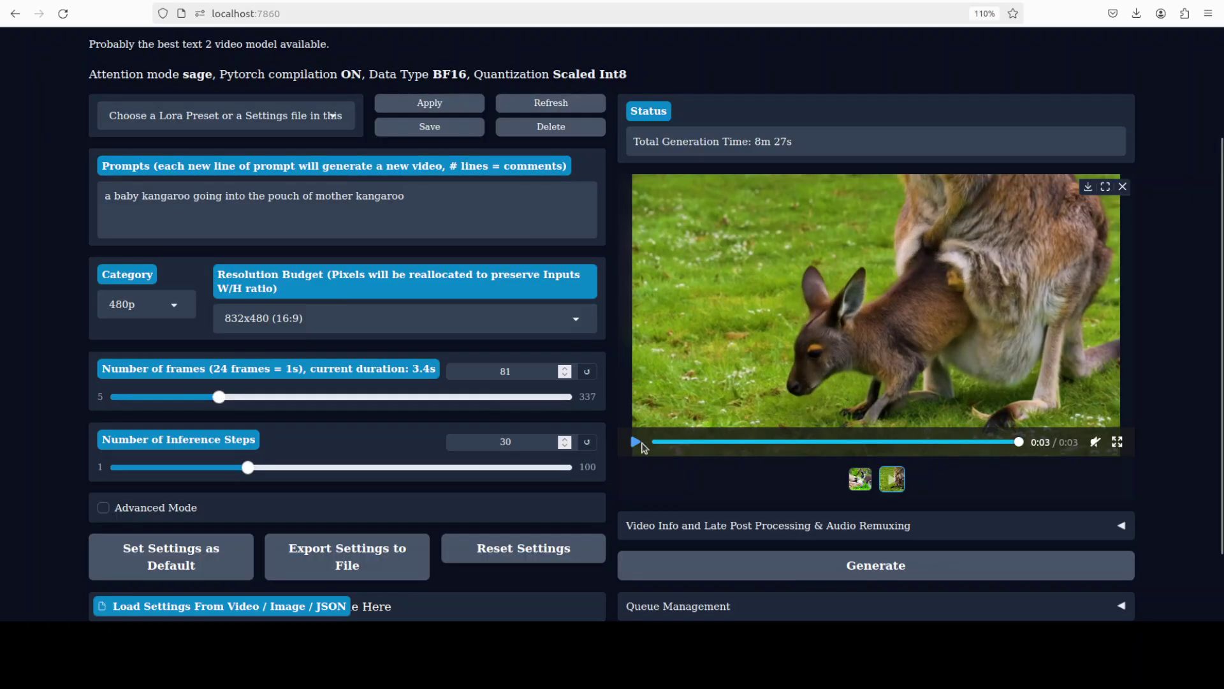
pyautogui.click(637, 442)
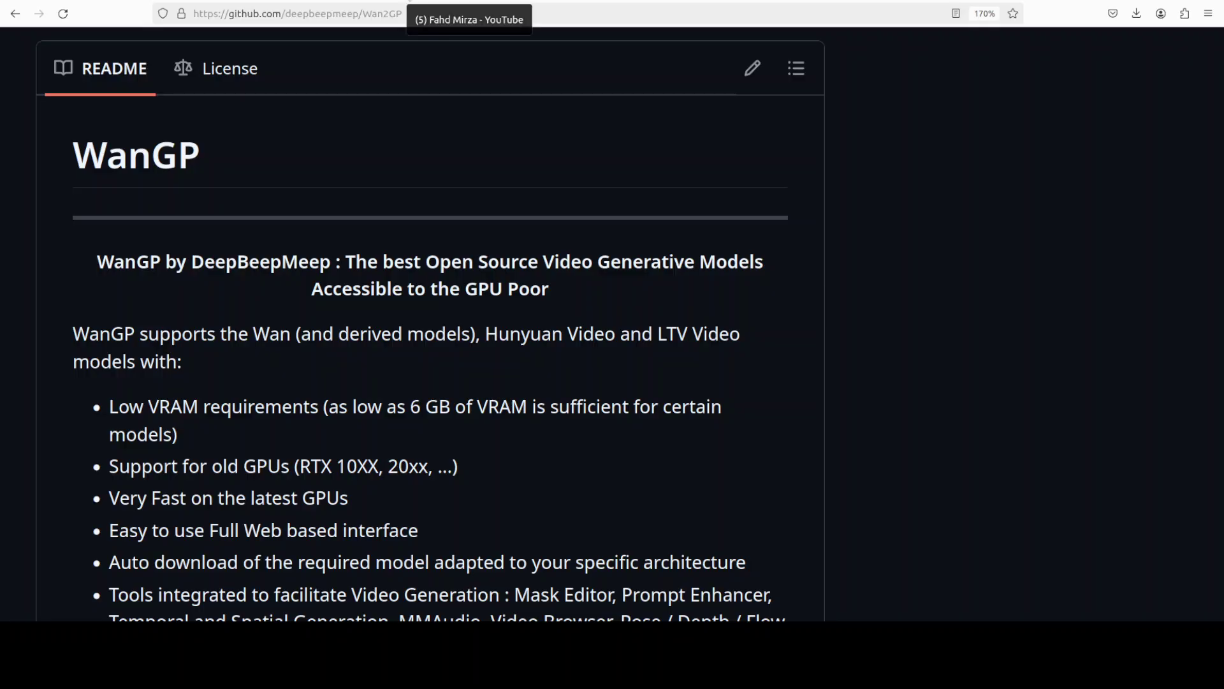
# - Switch to the YouTube tab showing the channel's search results for 'wan'
pyautogui.click(410, 2)
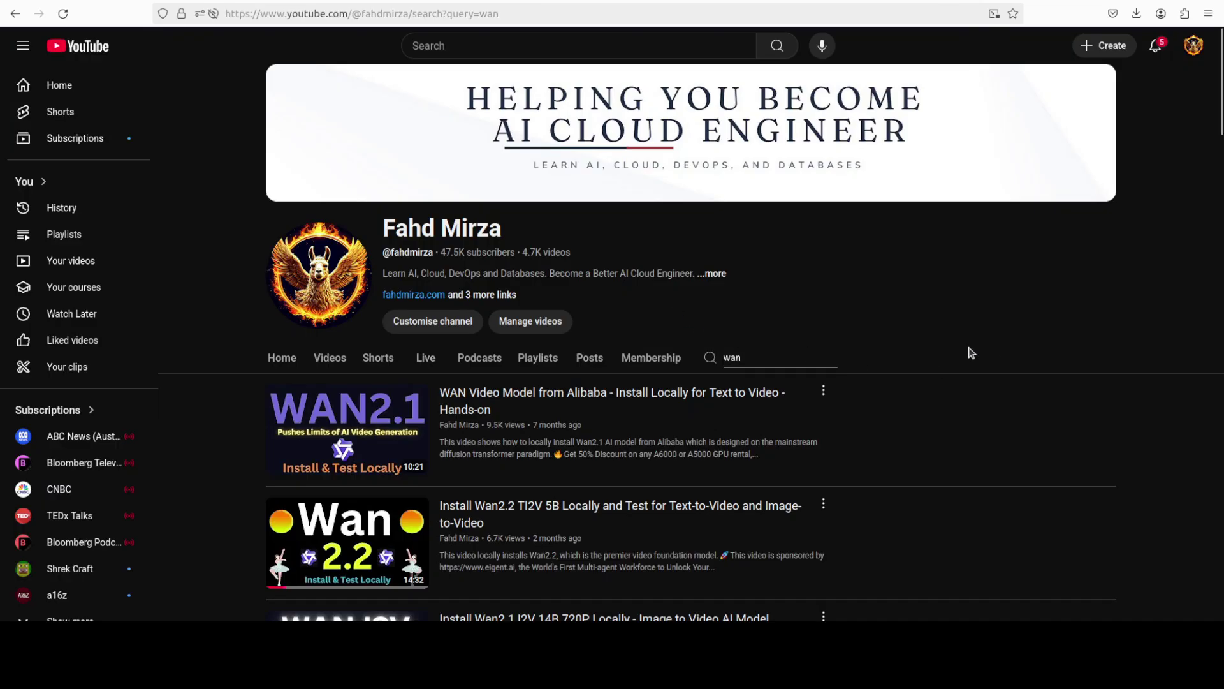